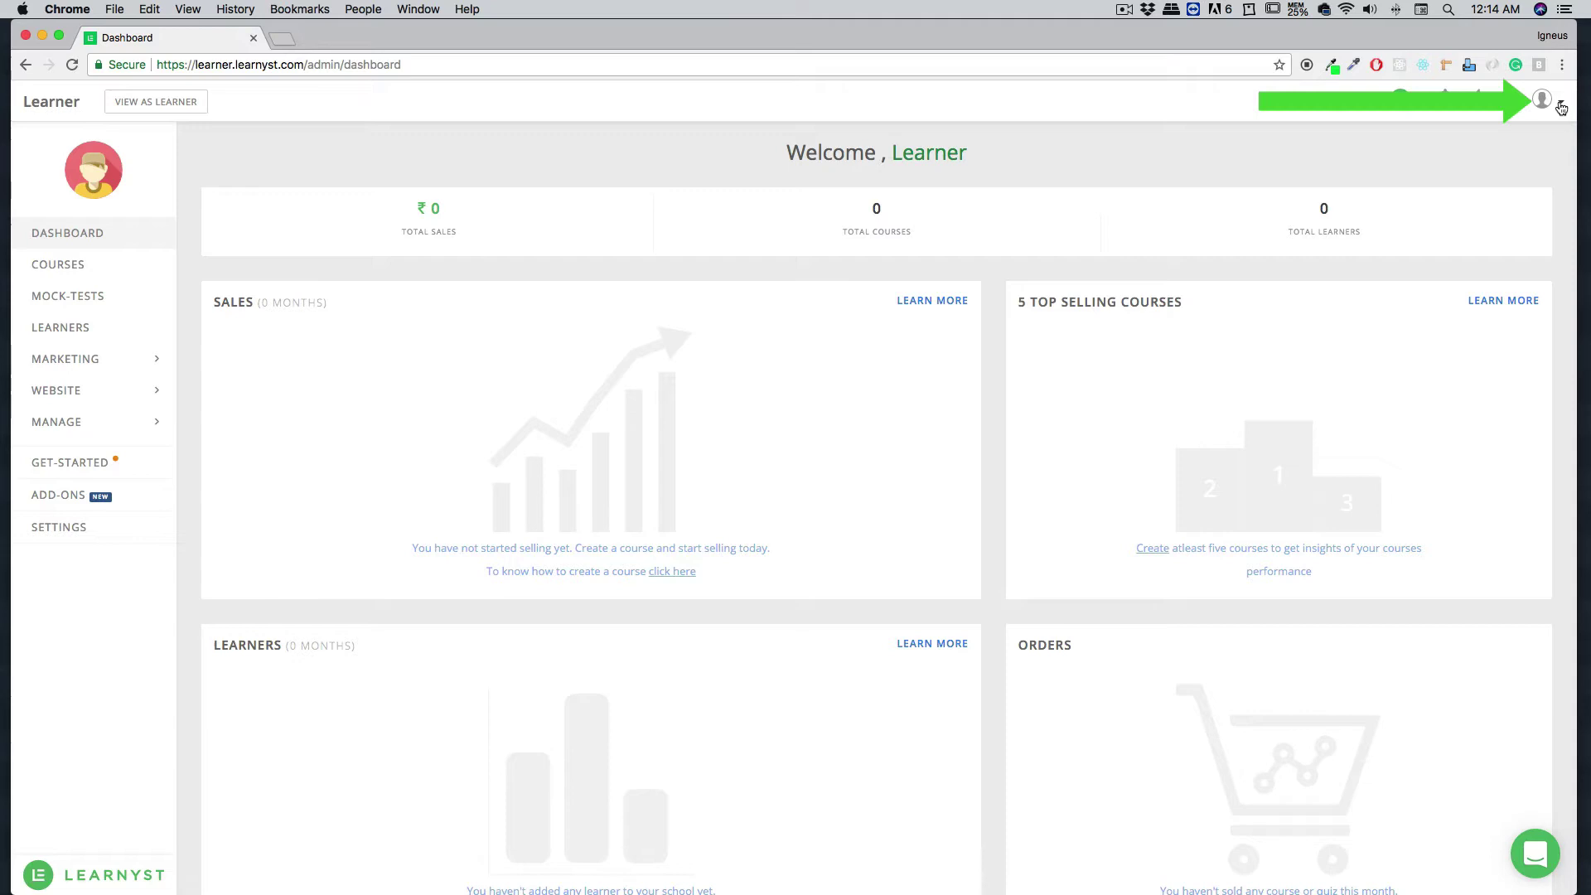
# Step: Visit the account menu's choose-what-to-sell page, then return to the admin dashboard
pyautogui.click(1561, 107)
pyautogui.click(1491, 158)
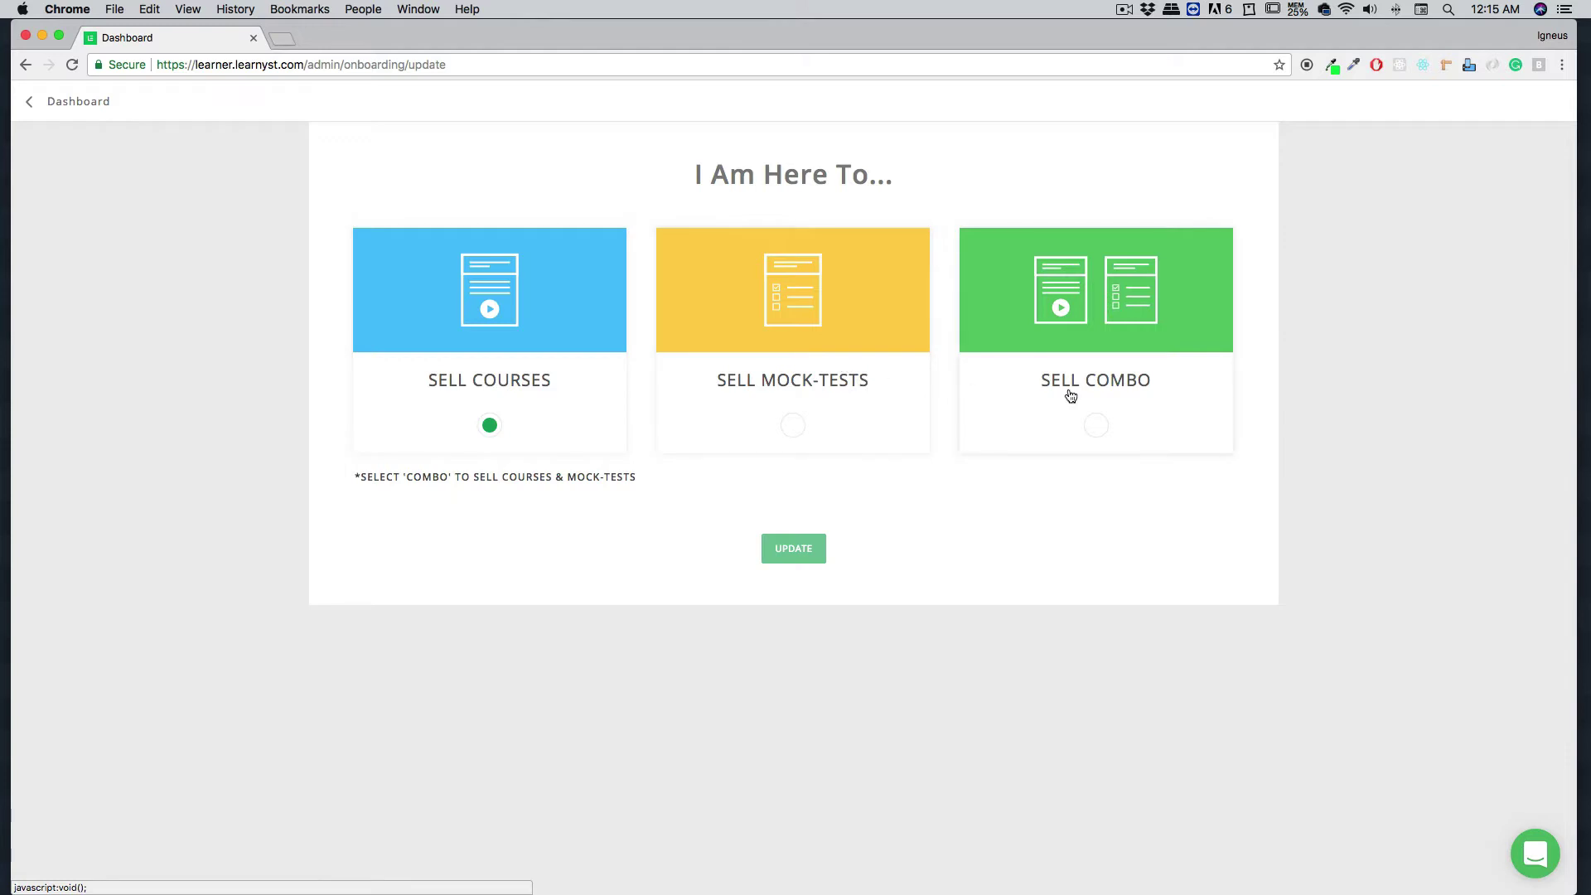
pyautogui.click(81, 102)
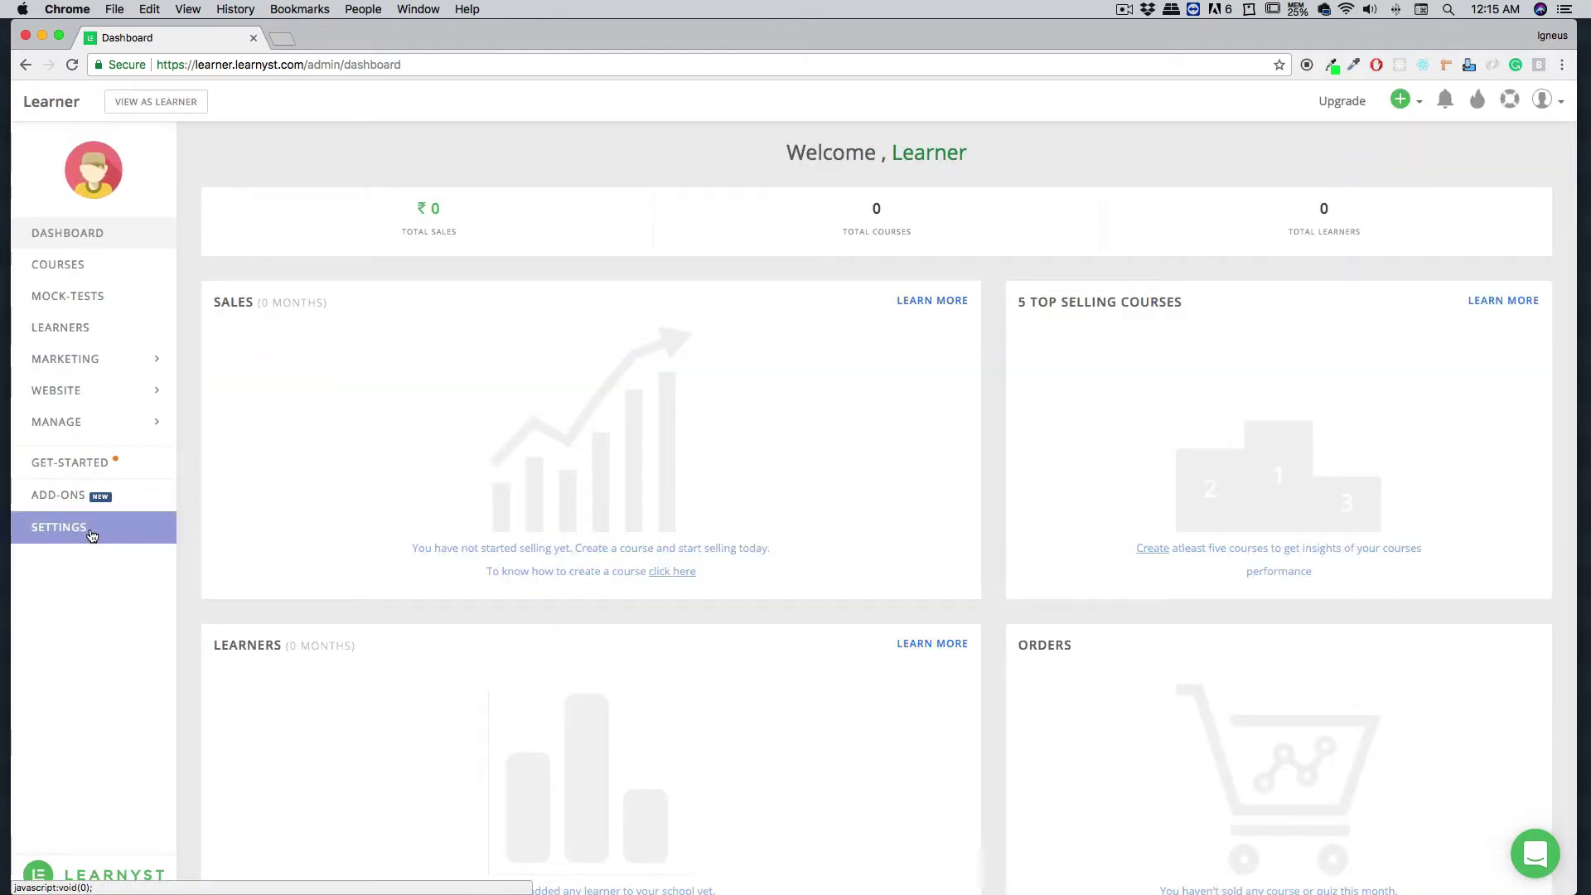
# Step: In Settings, keep General video quality at Low and language as English
pyautogui.click(91, 531)
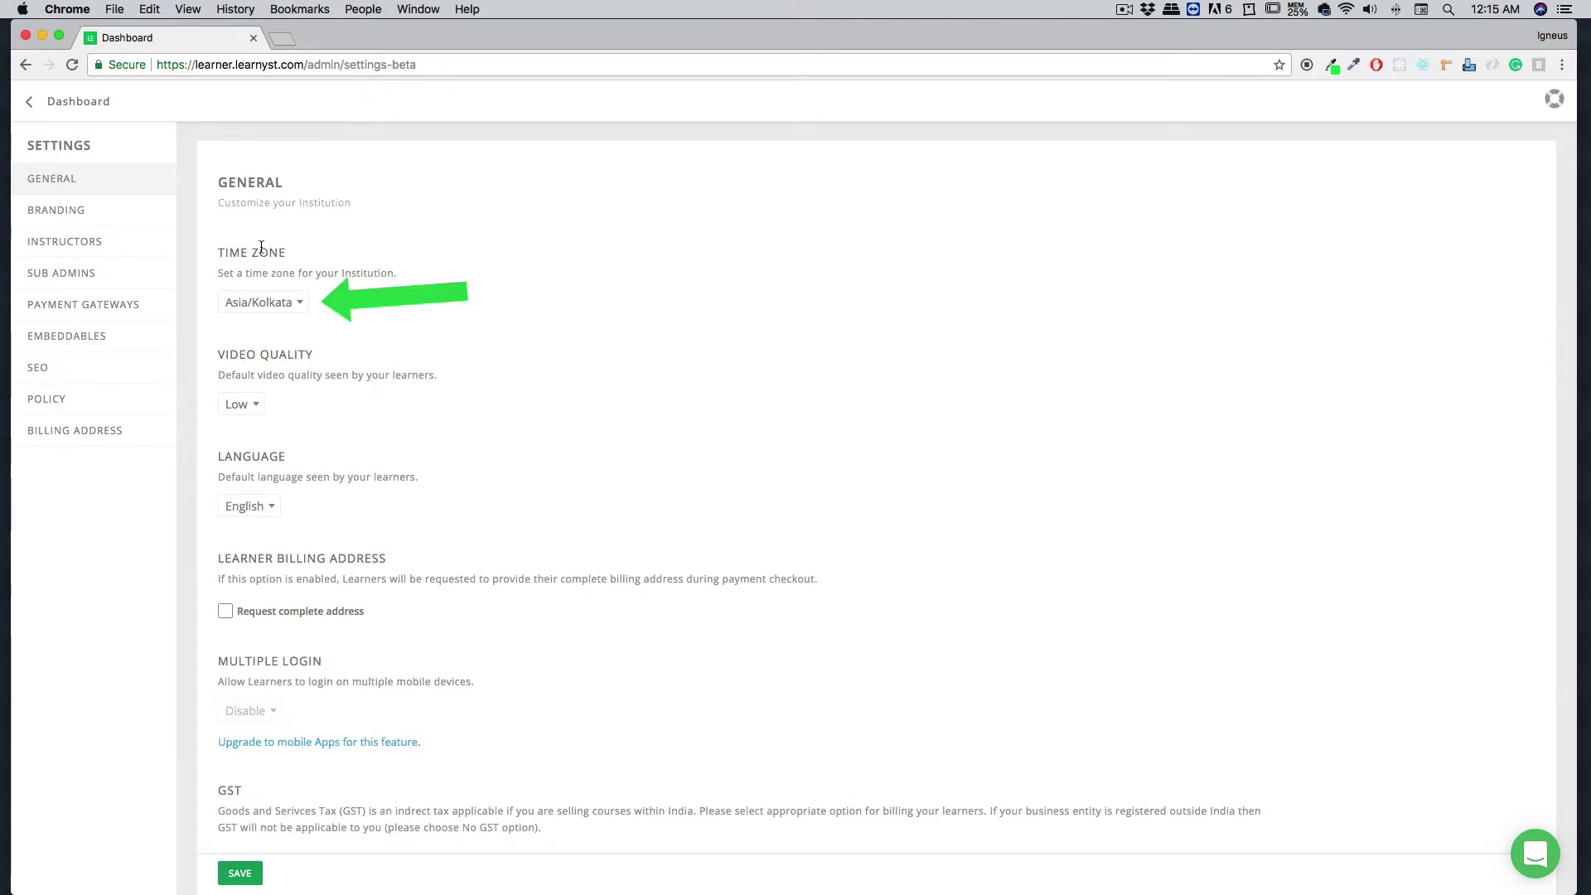
pyautogui.scroll(-3, 459, 320)
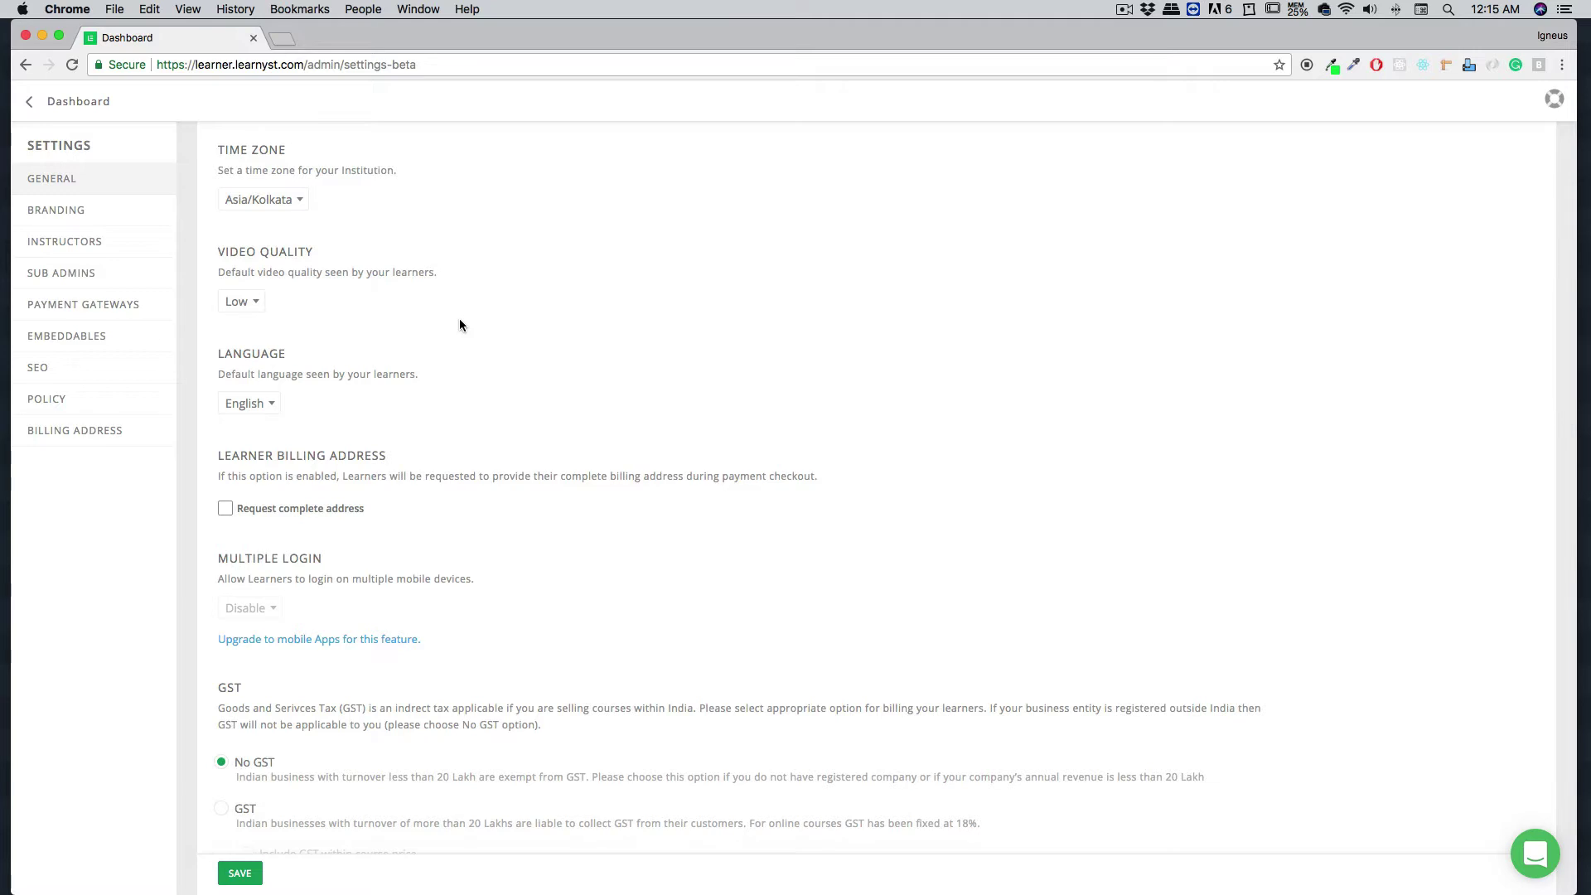
pyautogui.click(260, 307)
pyautogui.click(371, 315)
pyautogui.scroll(-3, 439, 292)
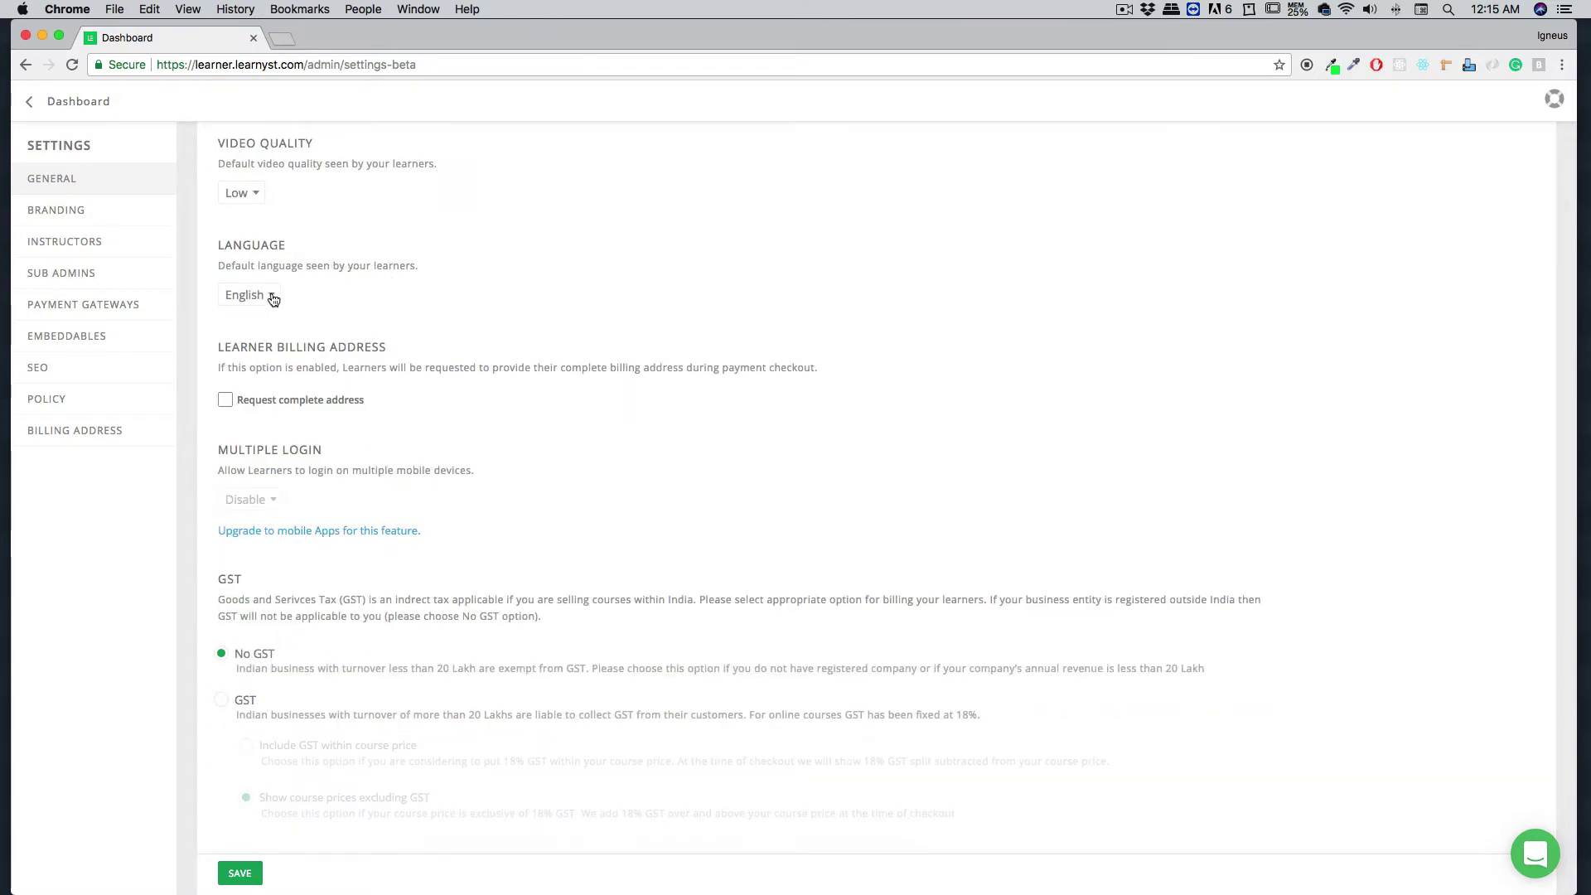
pyautogui.click(274, 298)
pyautogui.click(456, 297)
pyautogui.scroll(-1, 456, 296)
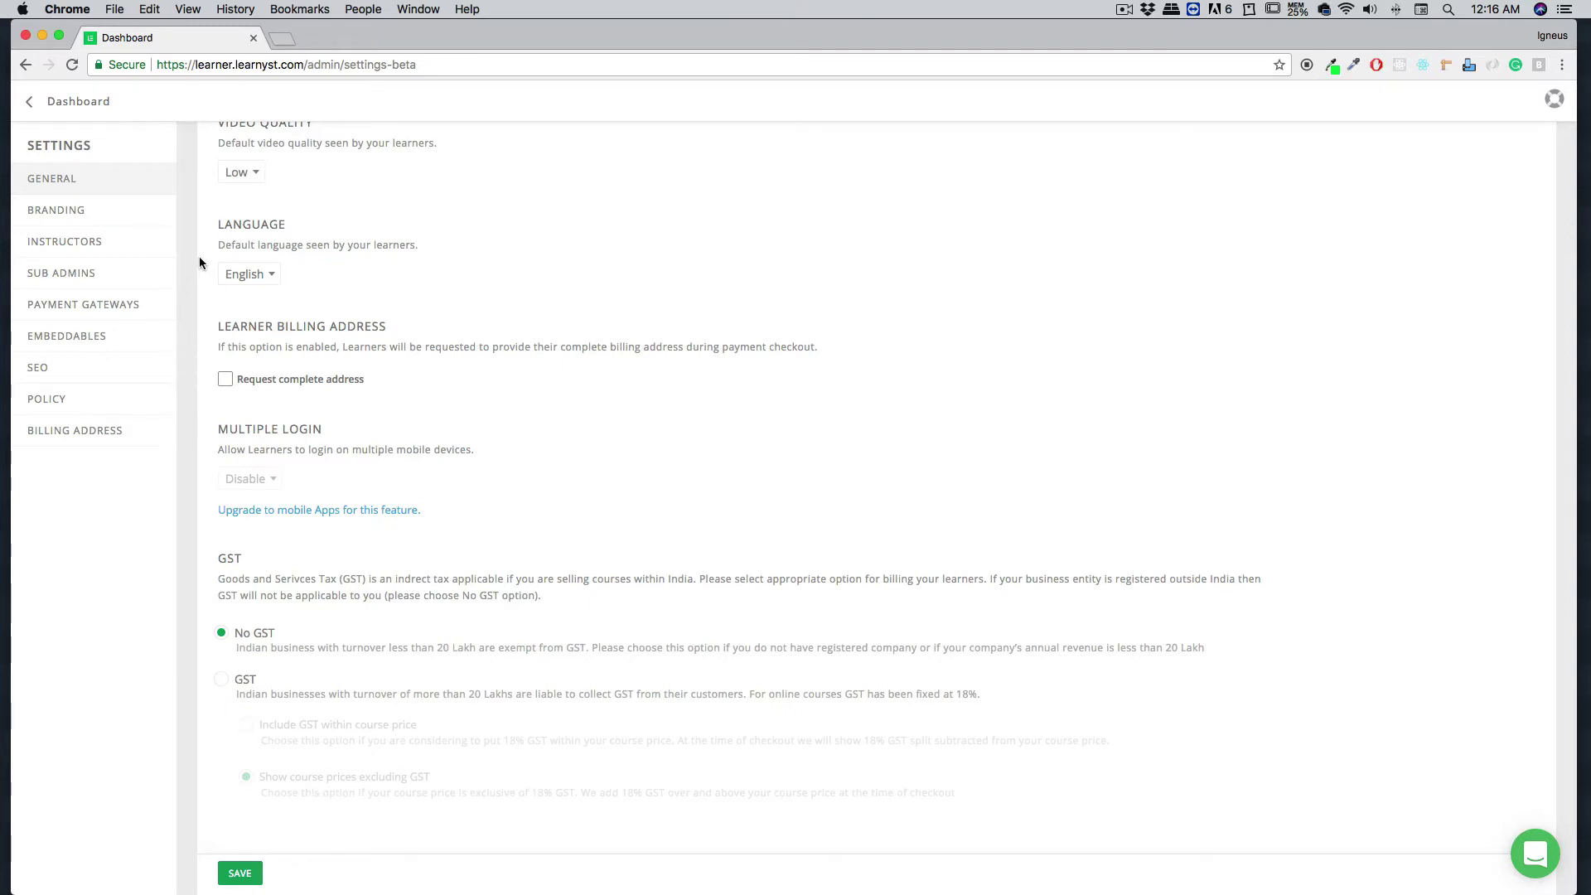
# Step: In Branding, upload the green LE logo as the Institute Logo, skipping cropping
pyautogui.click(63, 211)
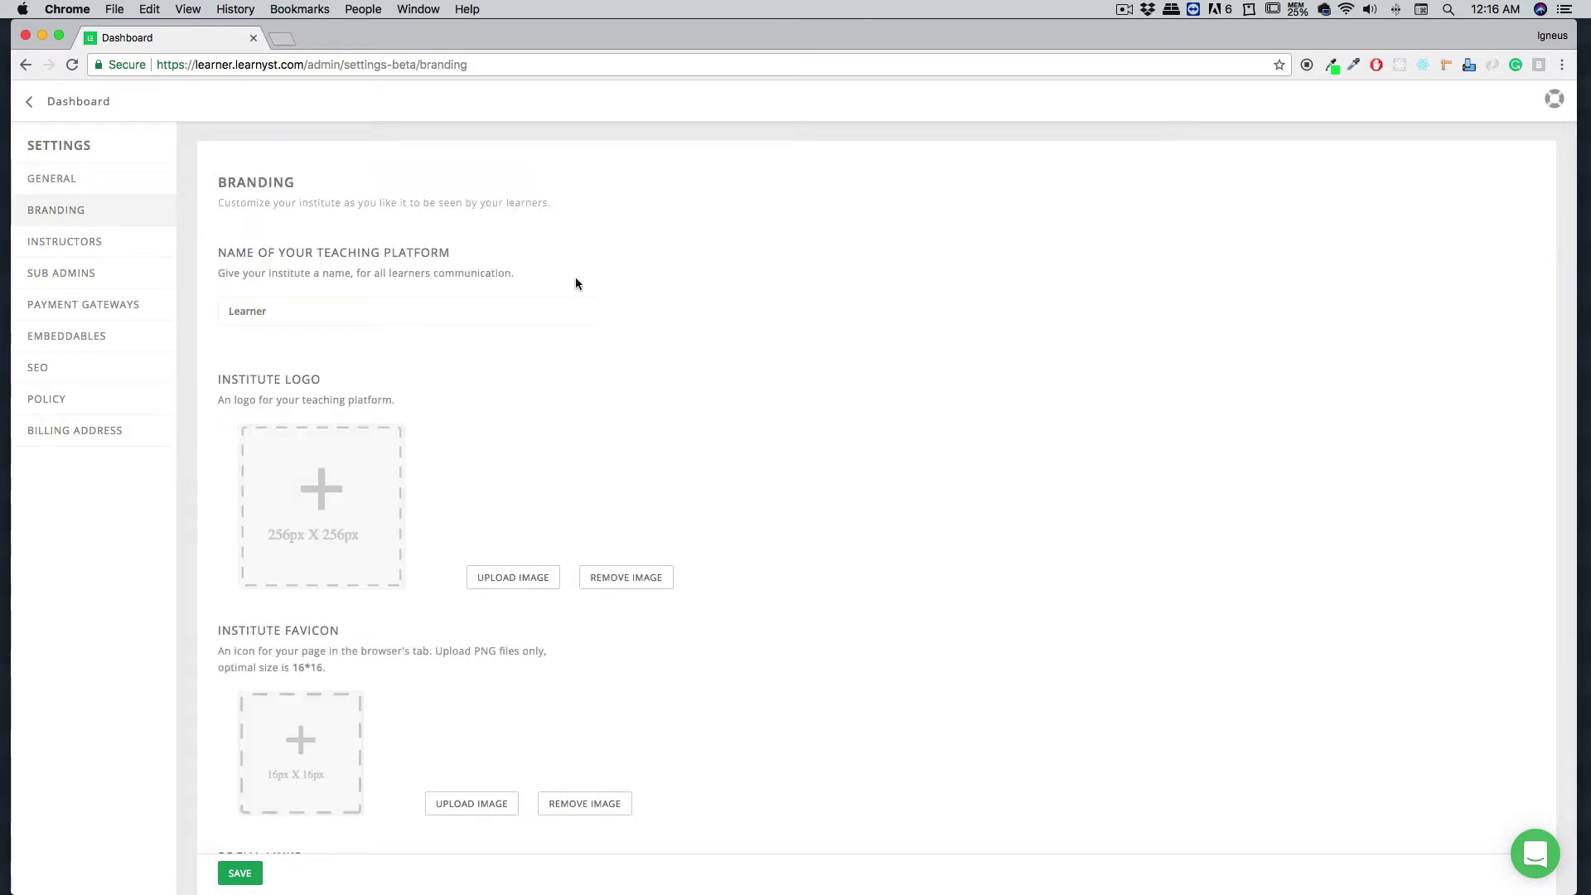
pyautogui.scroll(-4, 681, 275)
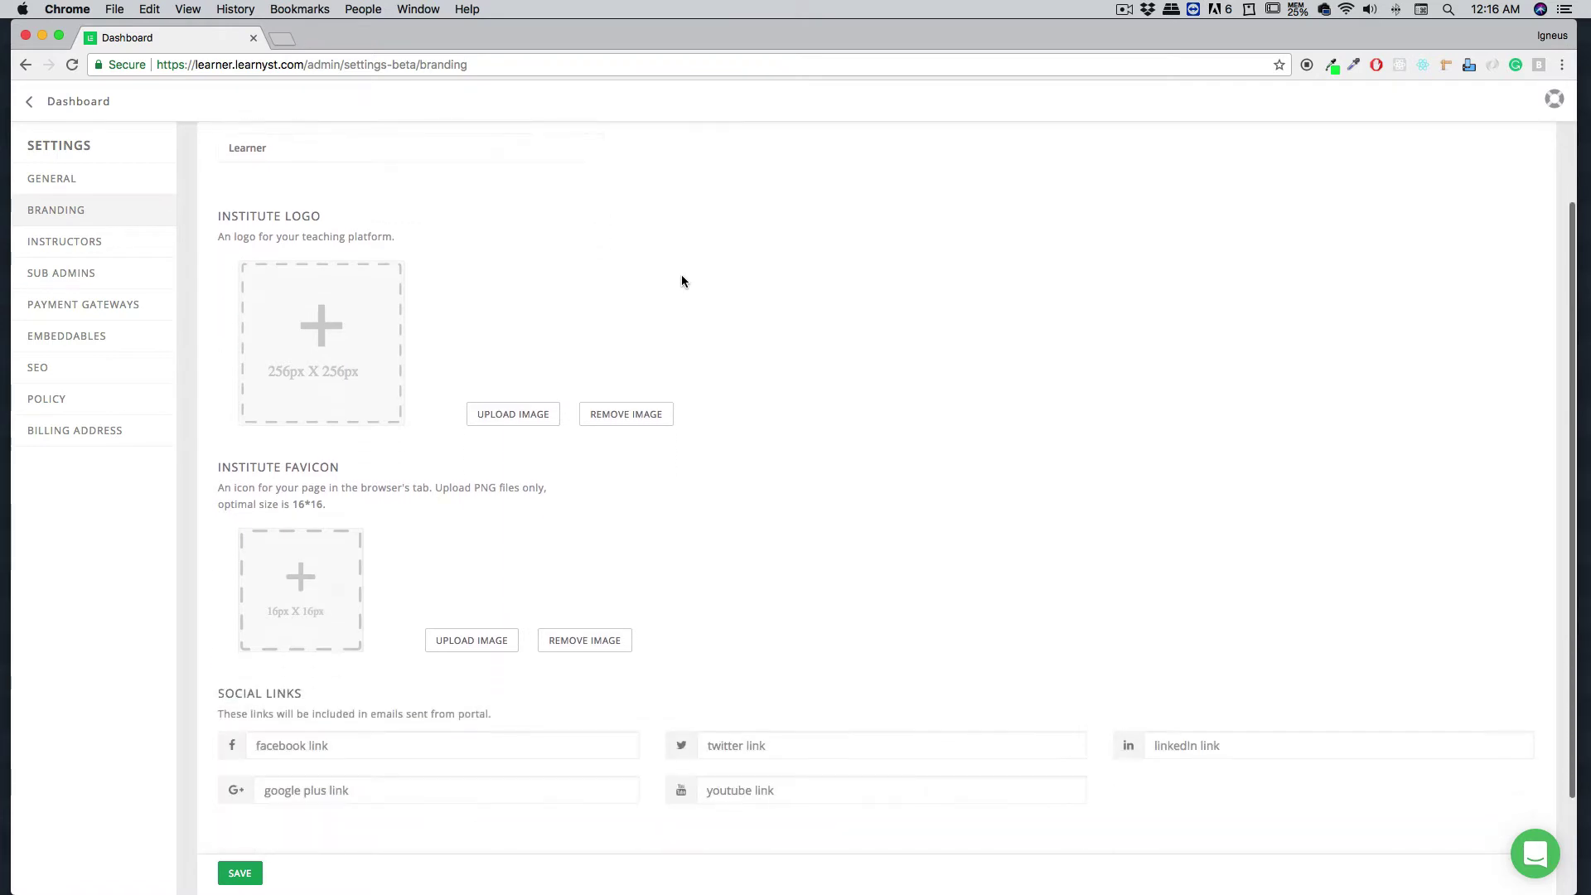
pyautogui.scroll(-1, 682, 276)
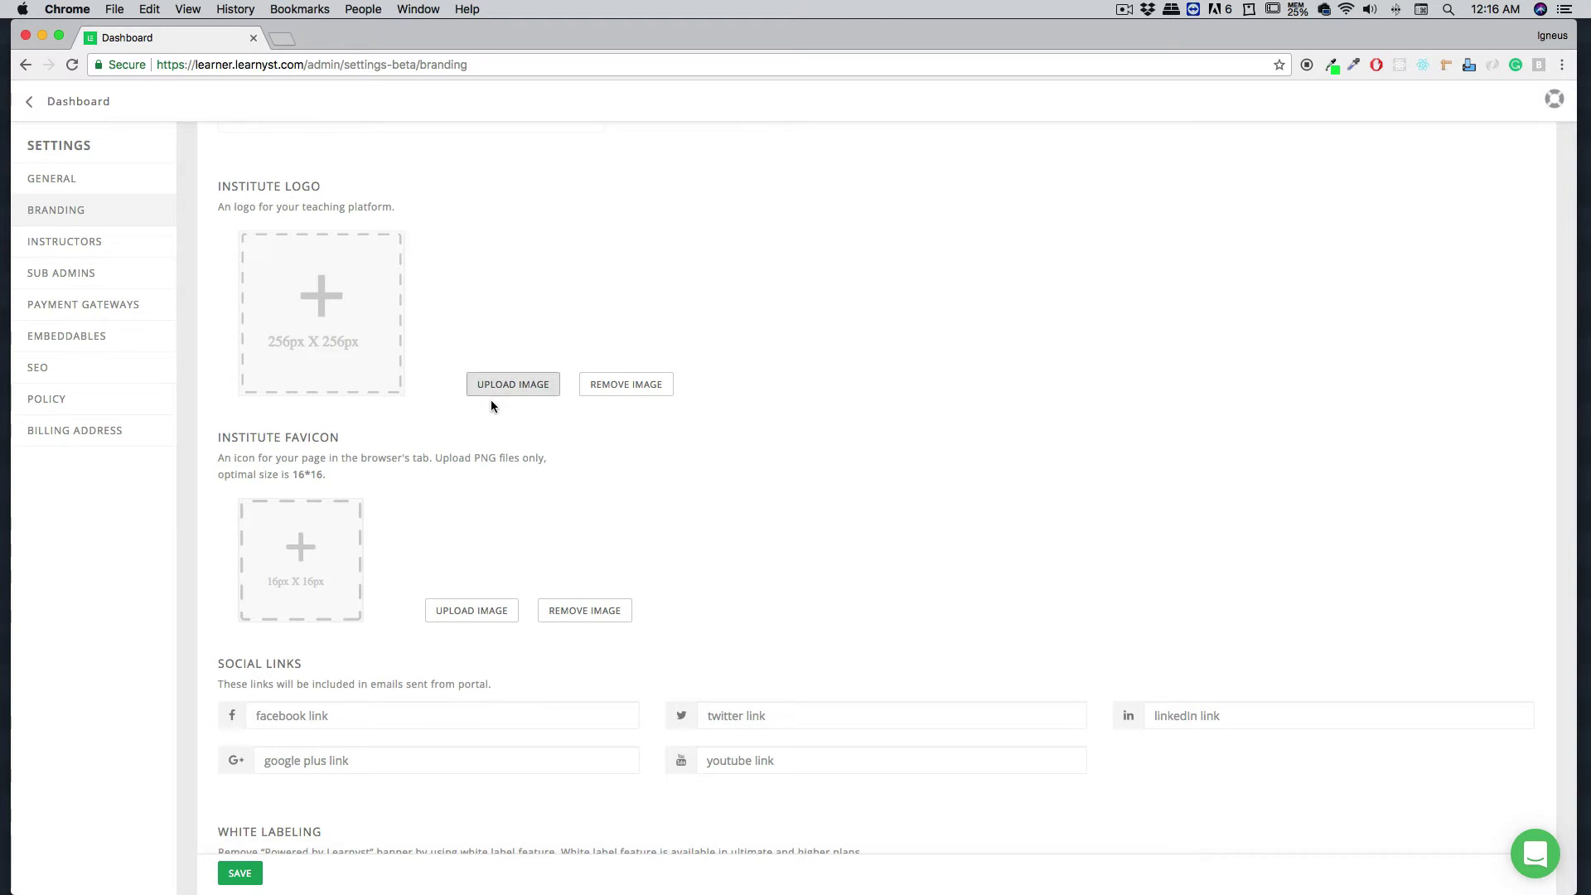
pyautogui.click(527, 383)
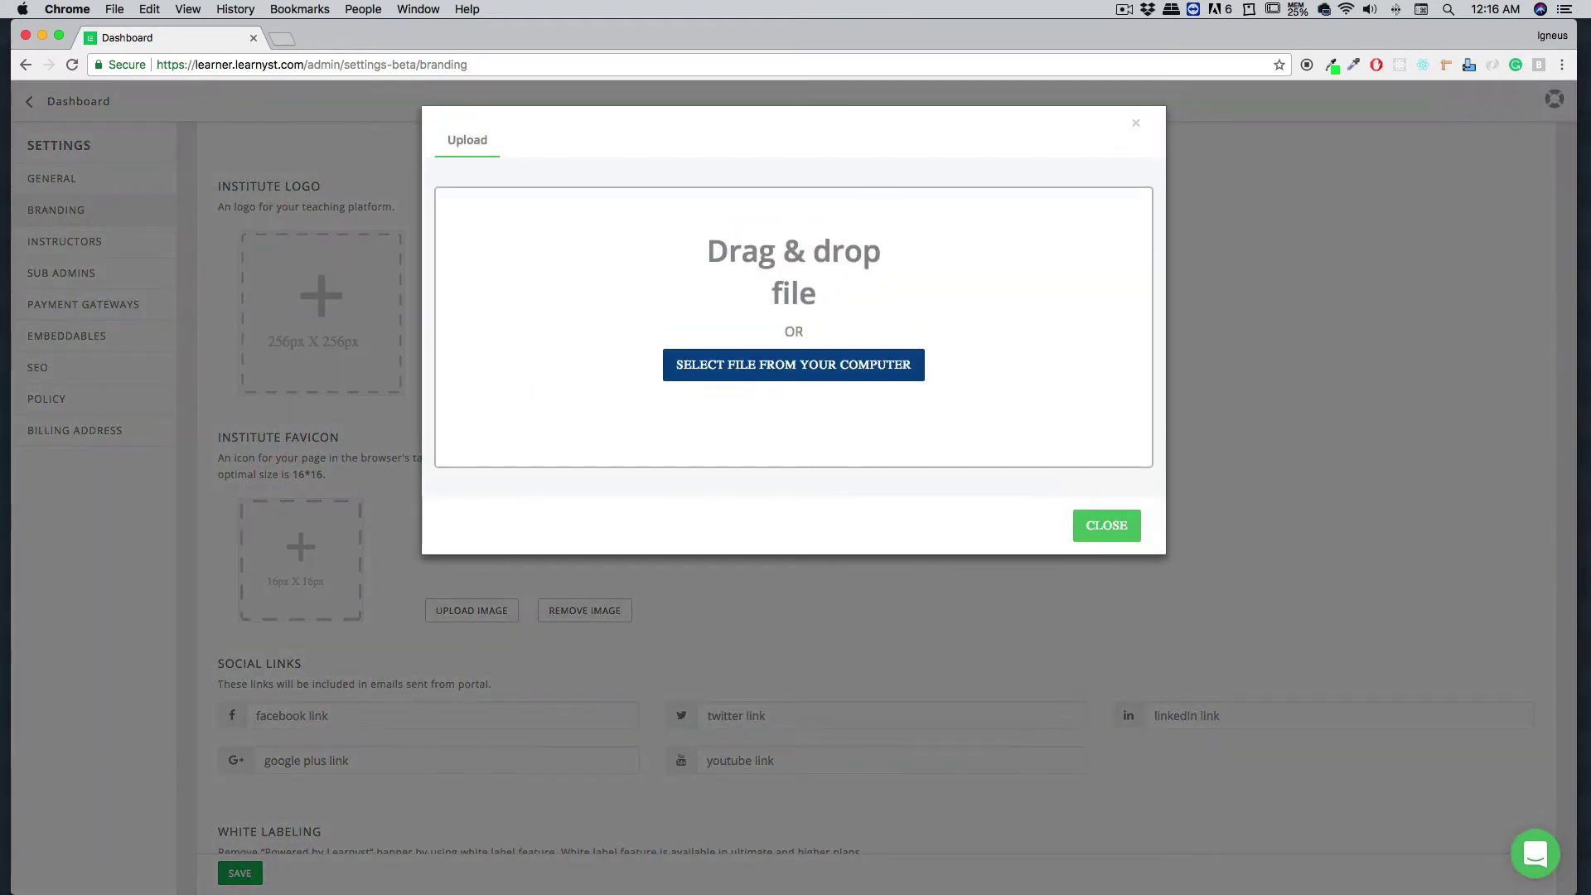
pyautogui.moveTo(448, 338); pyautogui.dragTo(761, 326)
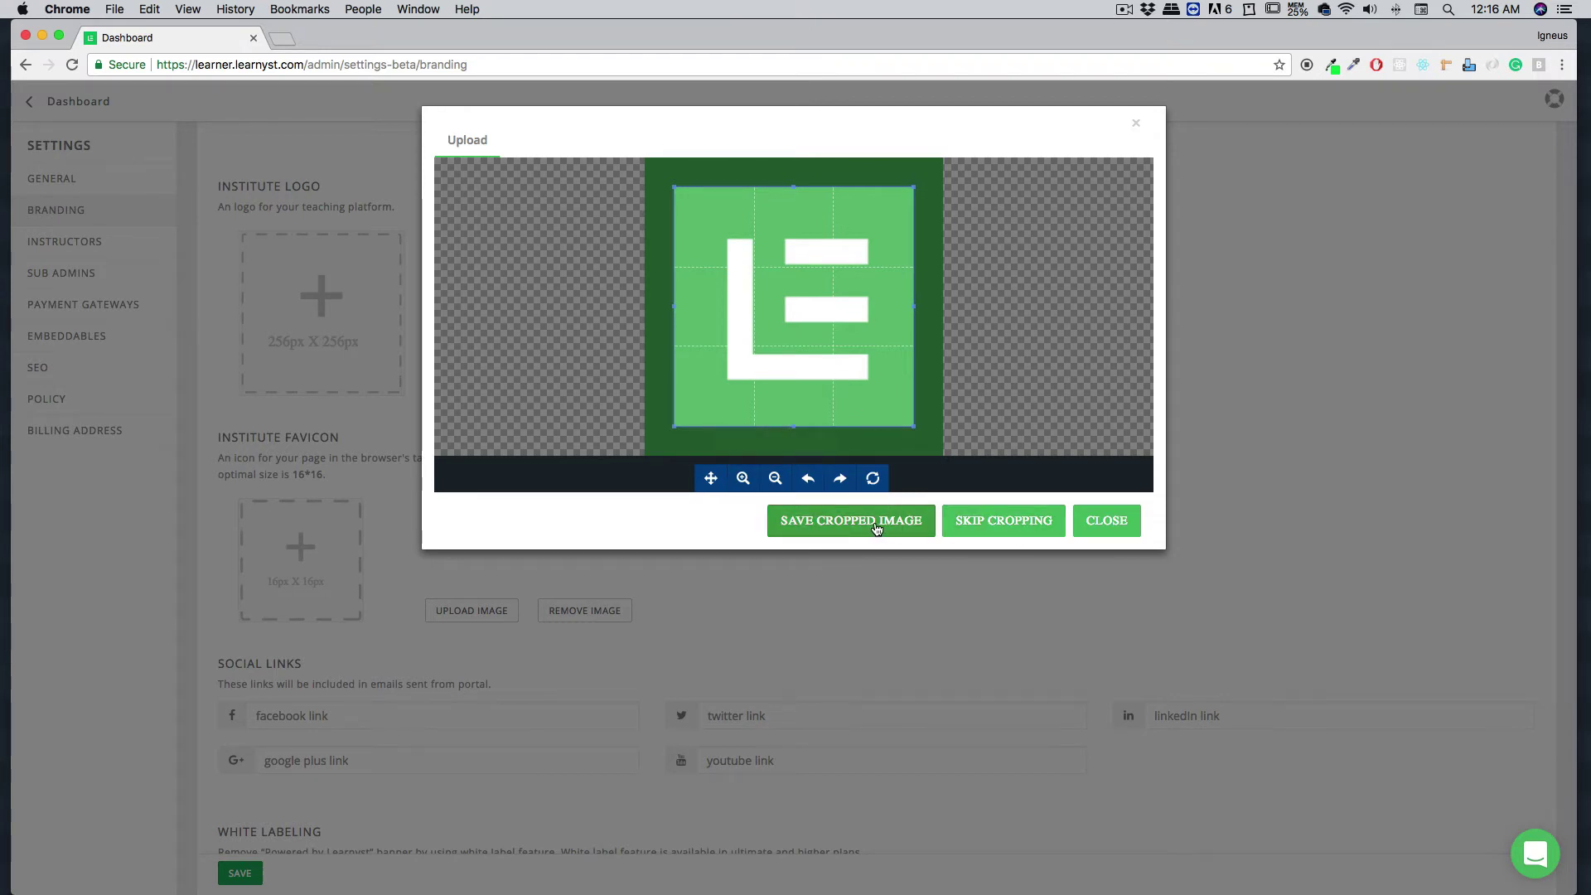
pyautogui.click(1004, 524)
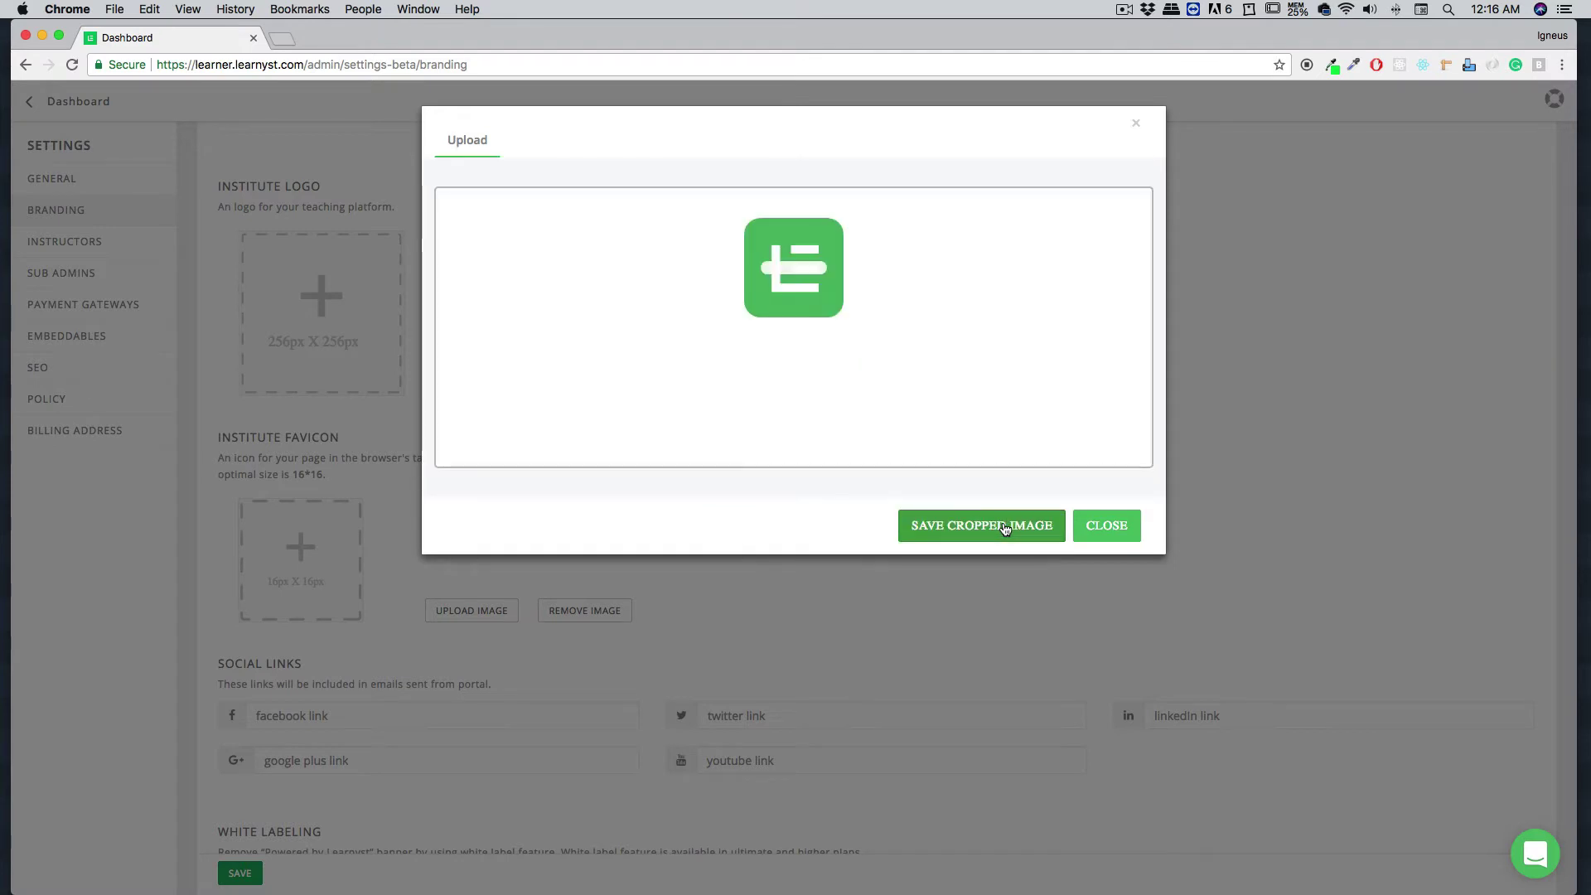
pyautogui.click(1003, 525)
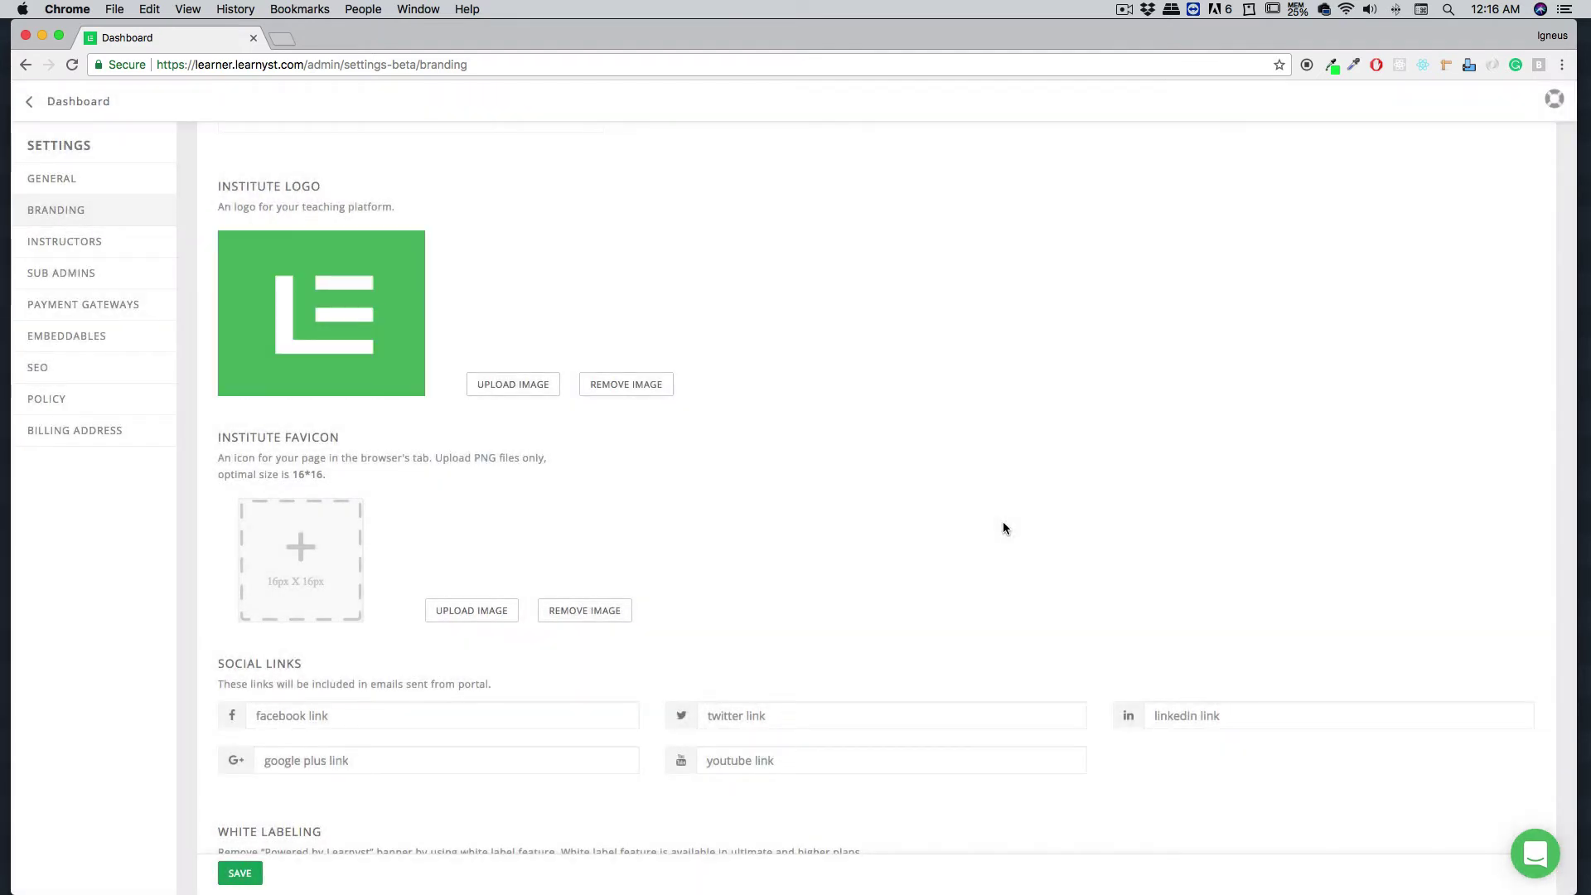
# Step: Upload 16logo.png as the Institute Favicon without cropping it
pyautogui.scroll(-3, 674, 445)
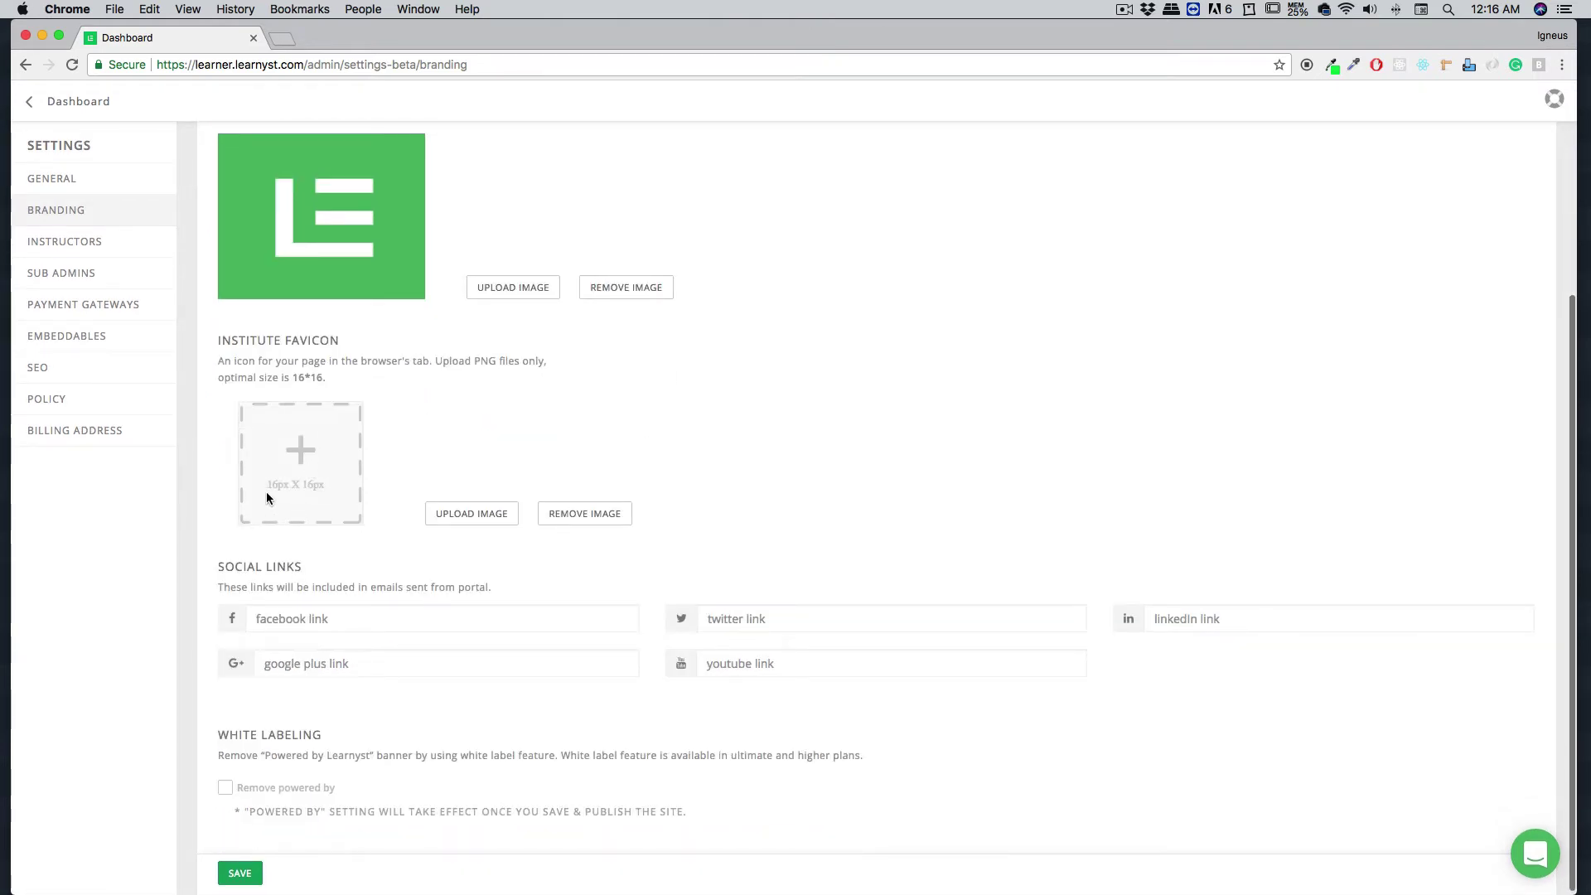
pyautogui.click(485, 521)
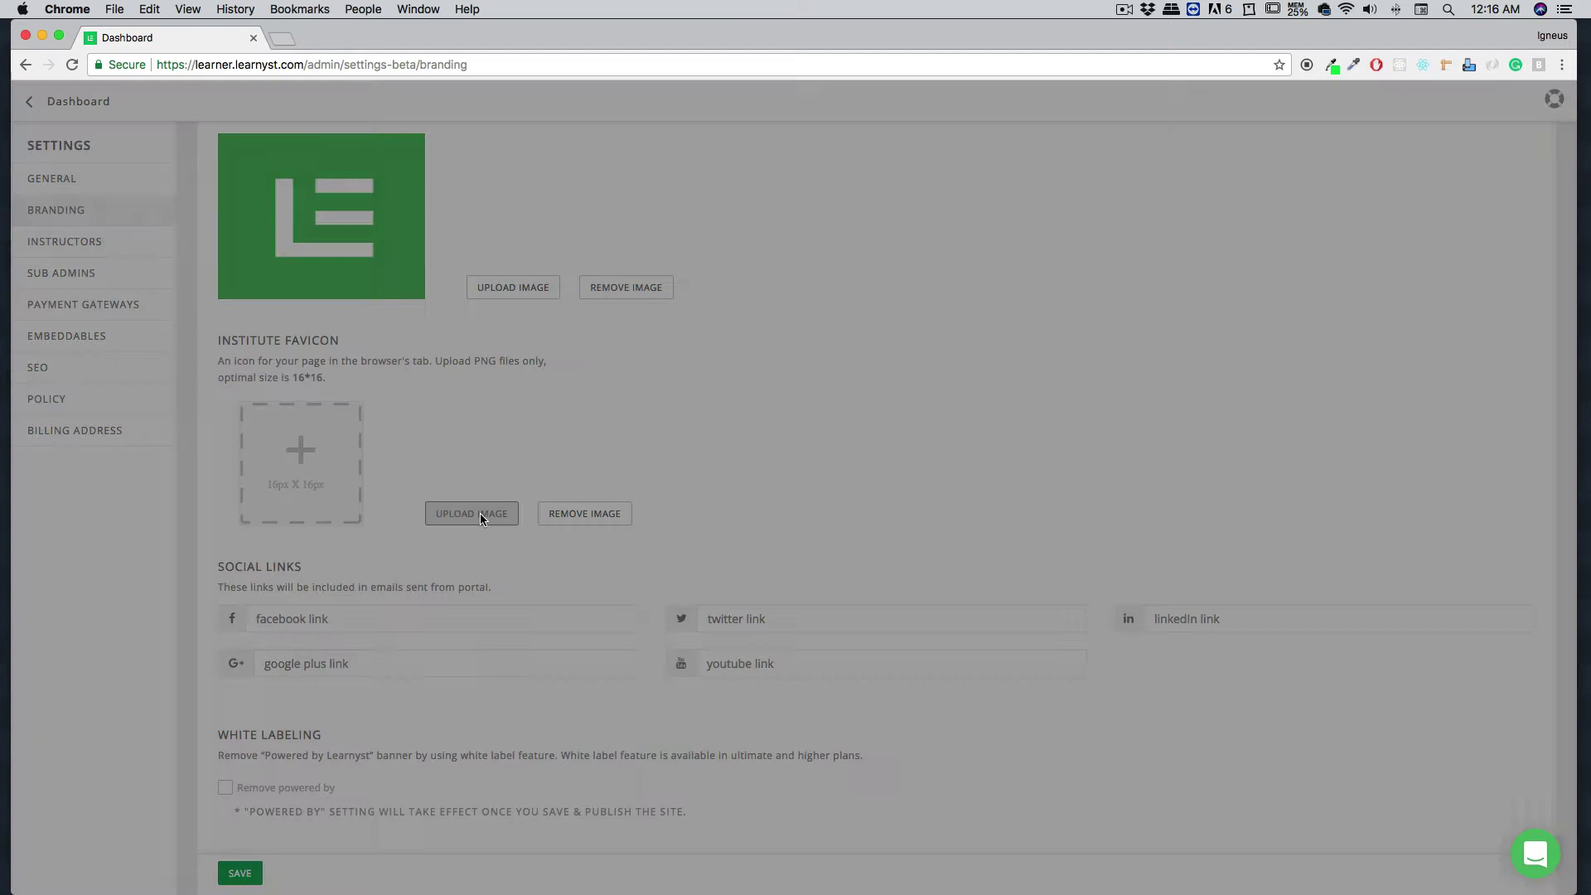
pyautogui.moveTo(404, 288); pyautogui.dragTo(829, 300)
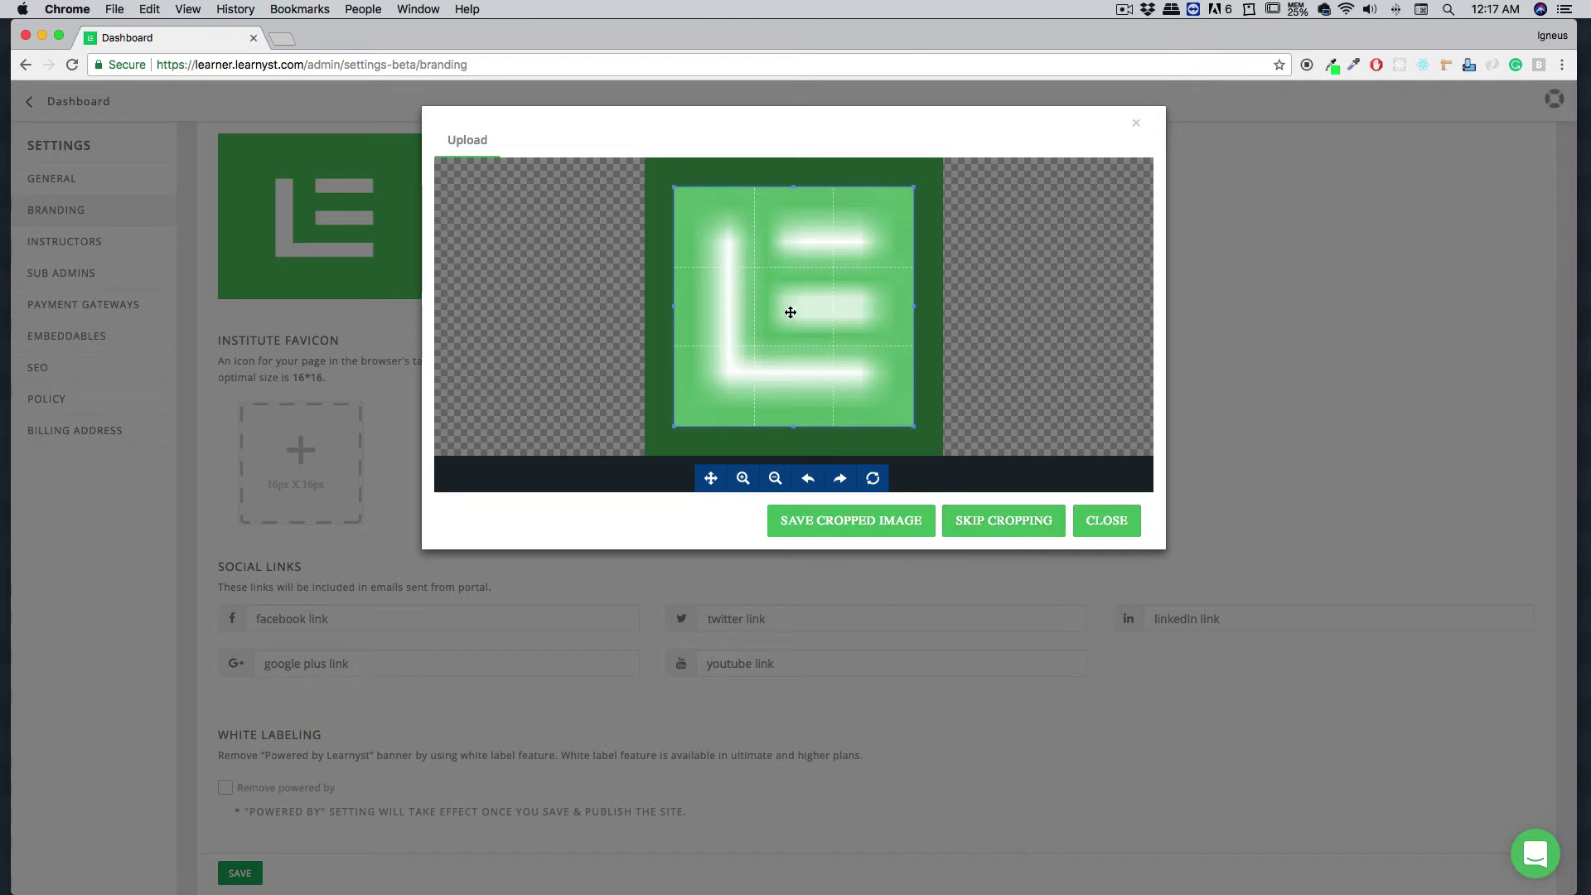
pyautogui.click(1023, 527)
pyautogui.click(1022, 527)
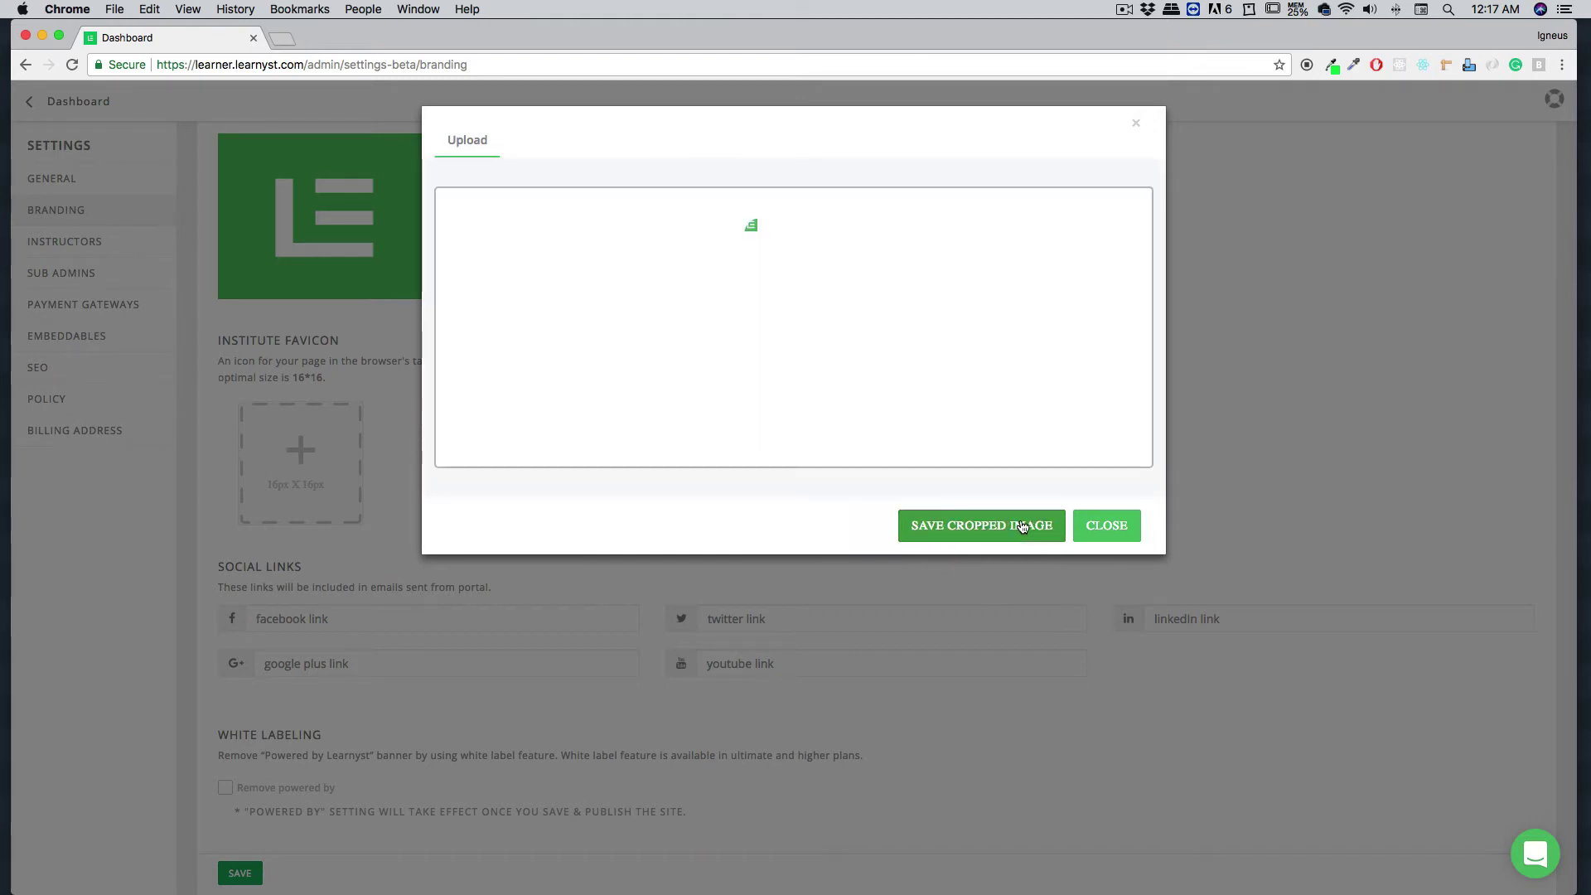
pyautogui.click(1023, 527)
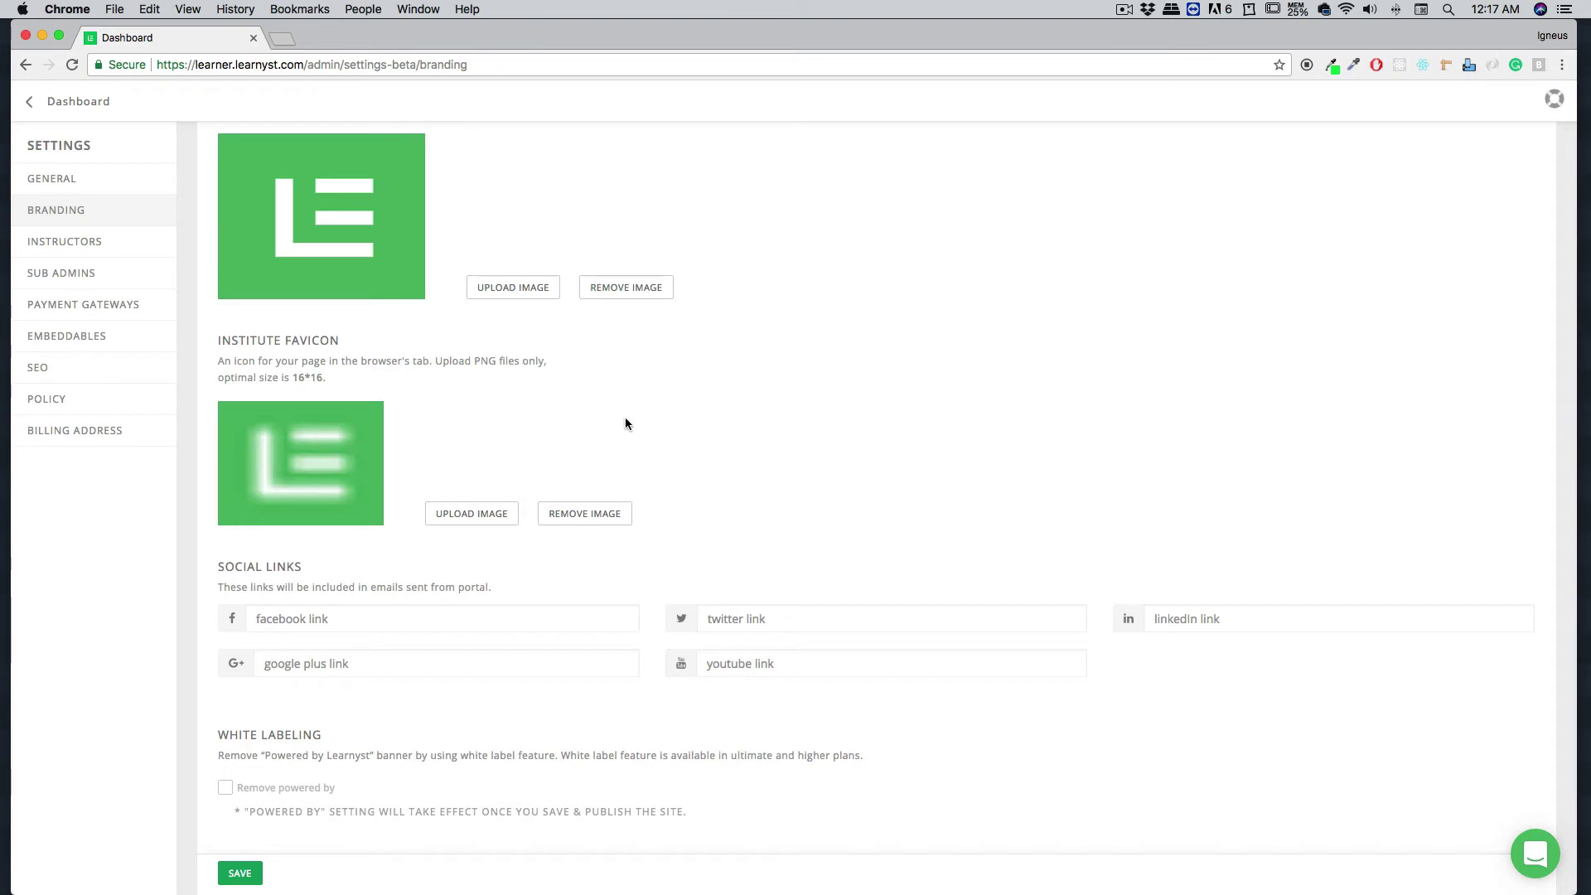
# Step: Save the branding changes and dismiss the success confirmation
pyautogui.scroll(-1, 638, 418)
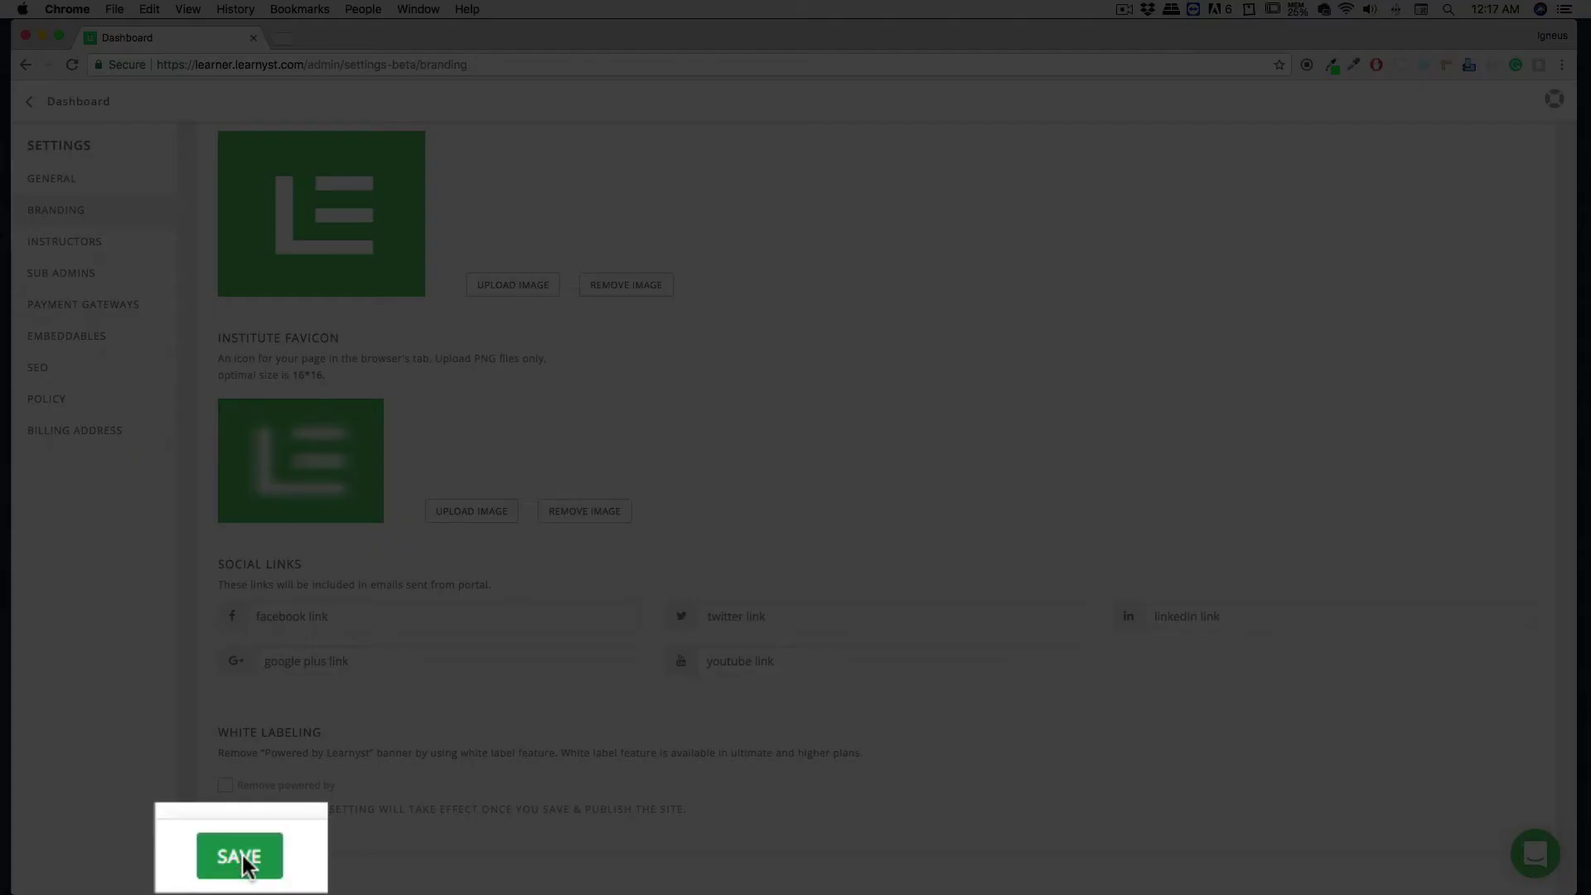
pyautogui.click(242, 866)
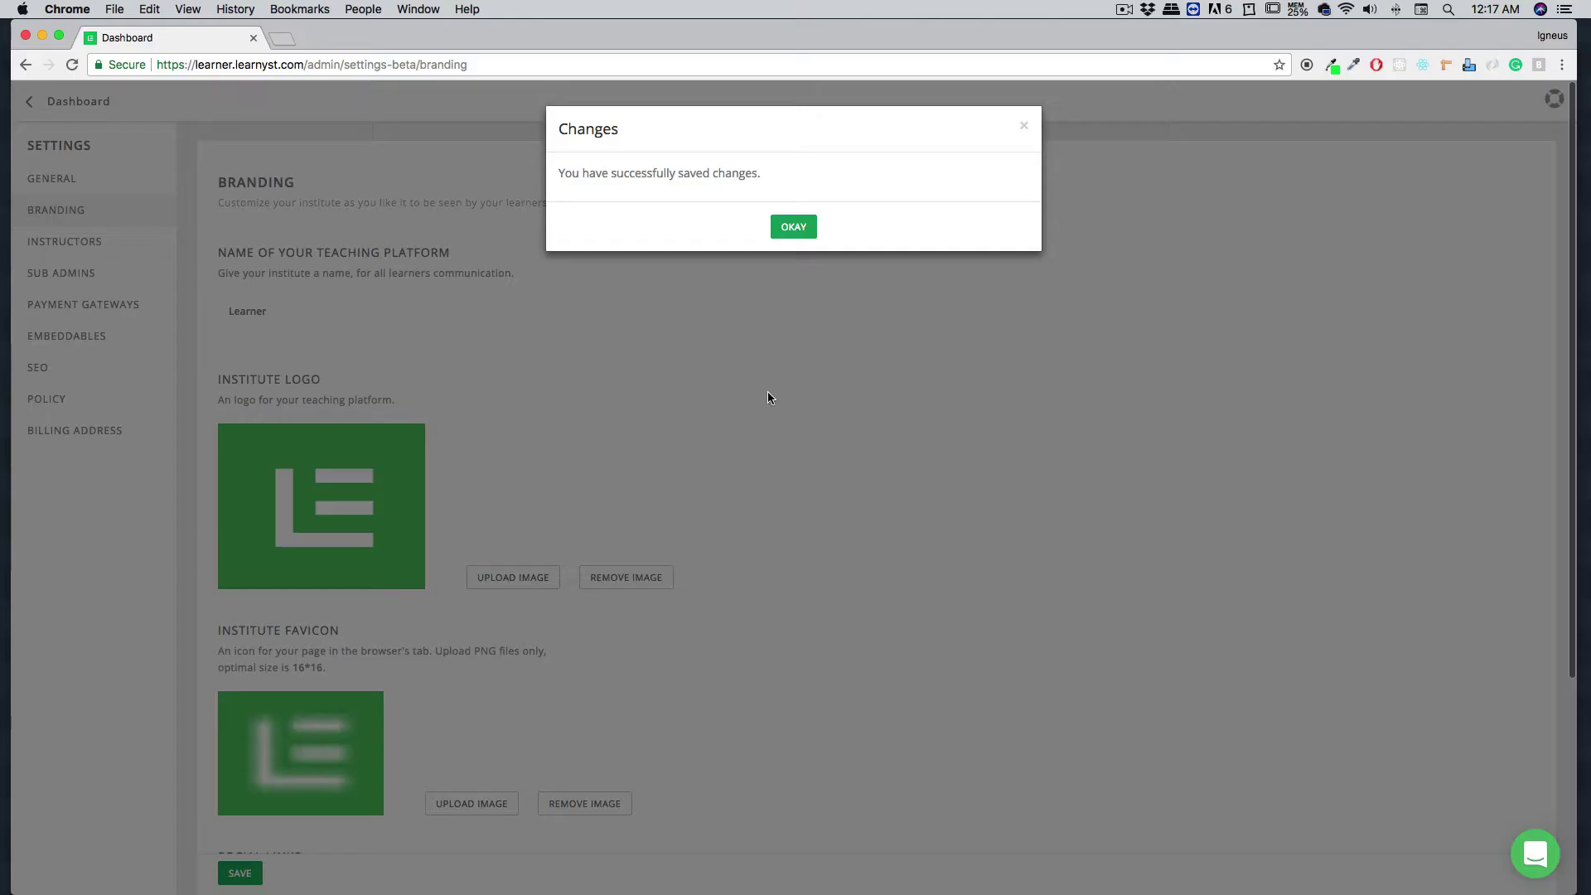
pyautogui.click(796, 229)
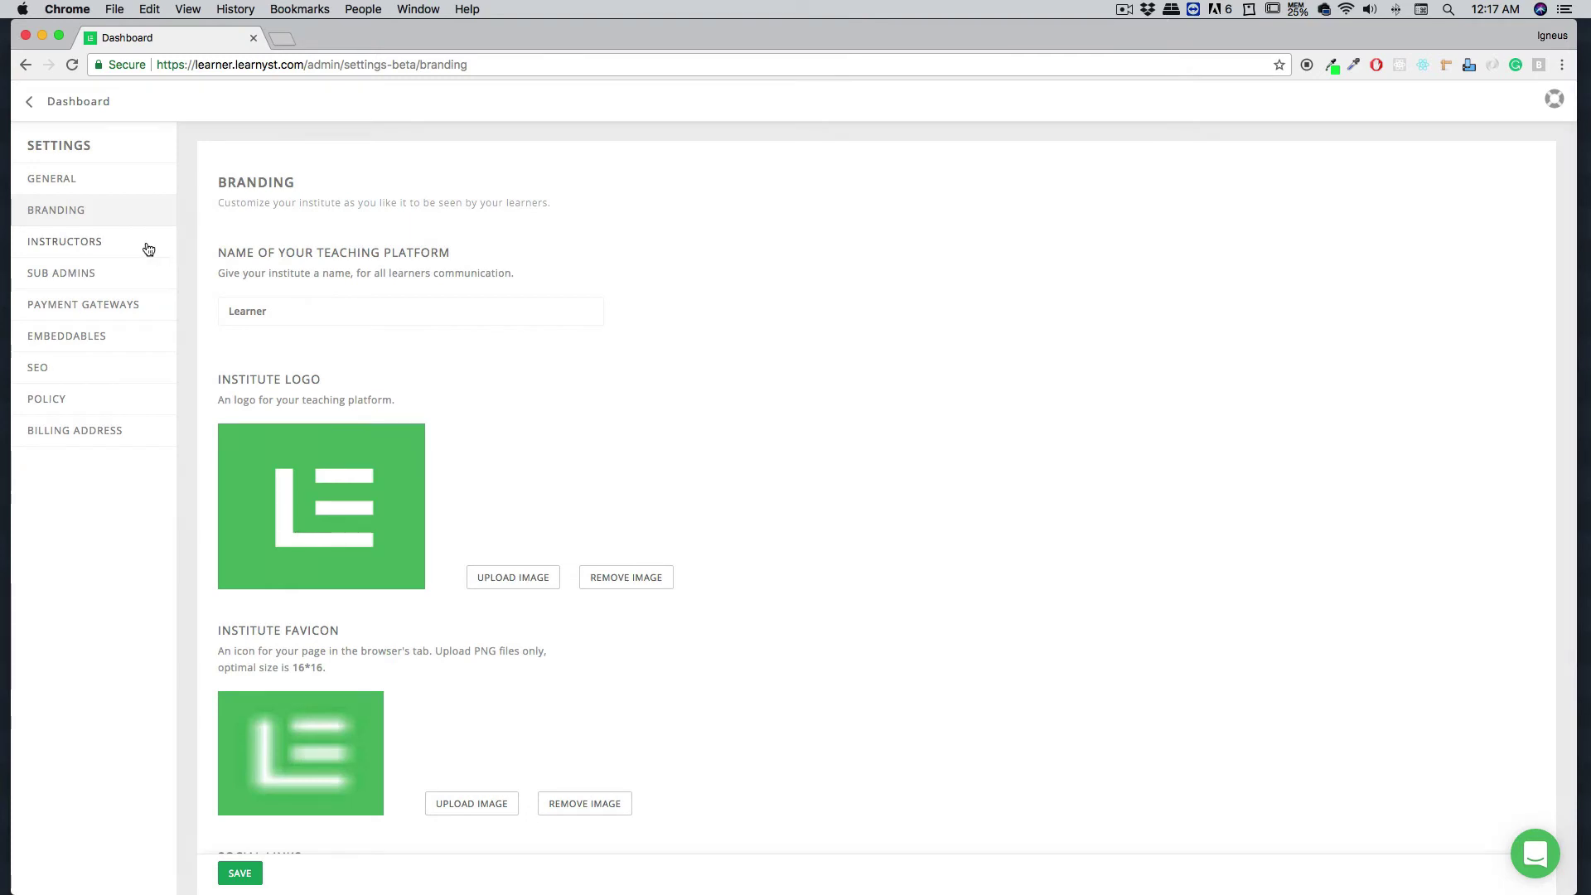
# Step: Check the Instructors settings, closing the Add Instructor form without adding anyone
pyautogui.click(101, 243)
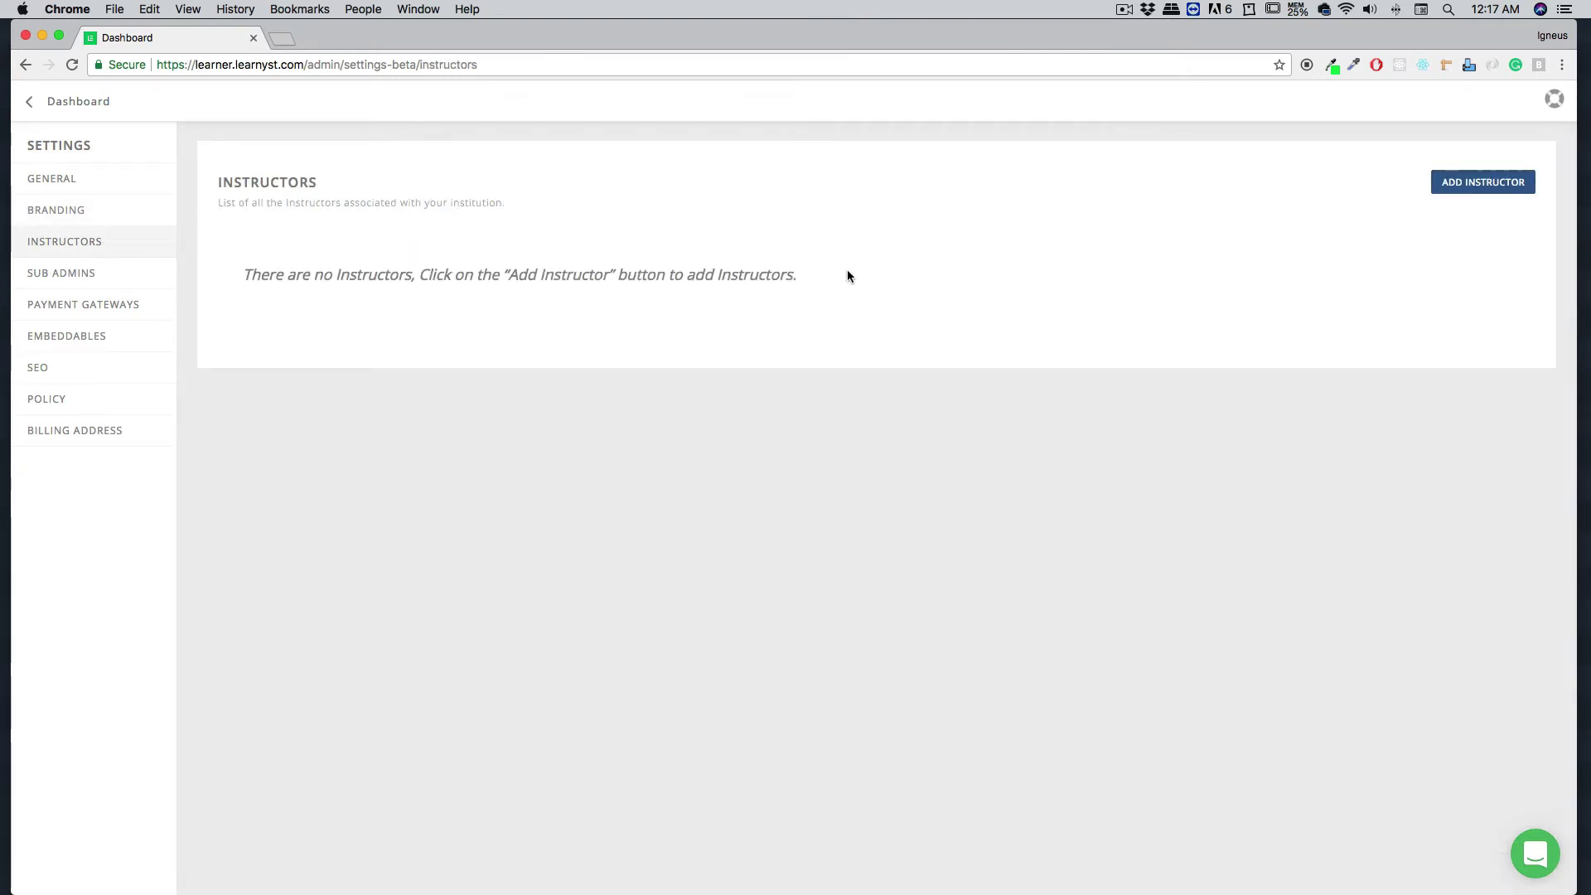
pyautogui.click(1487, 184)
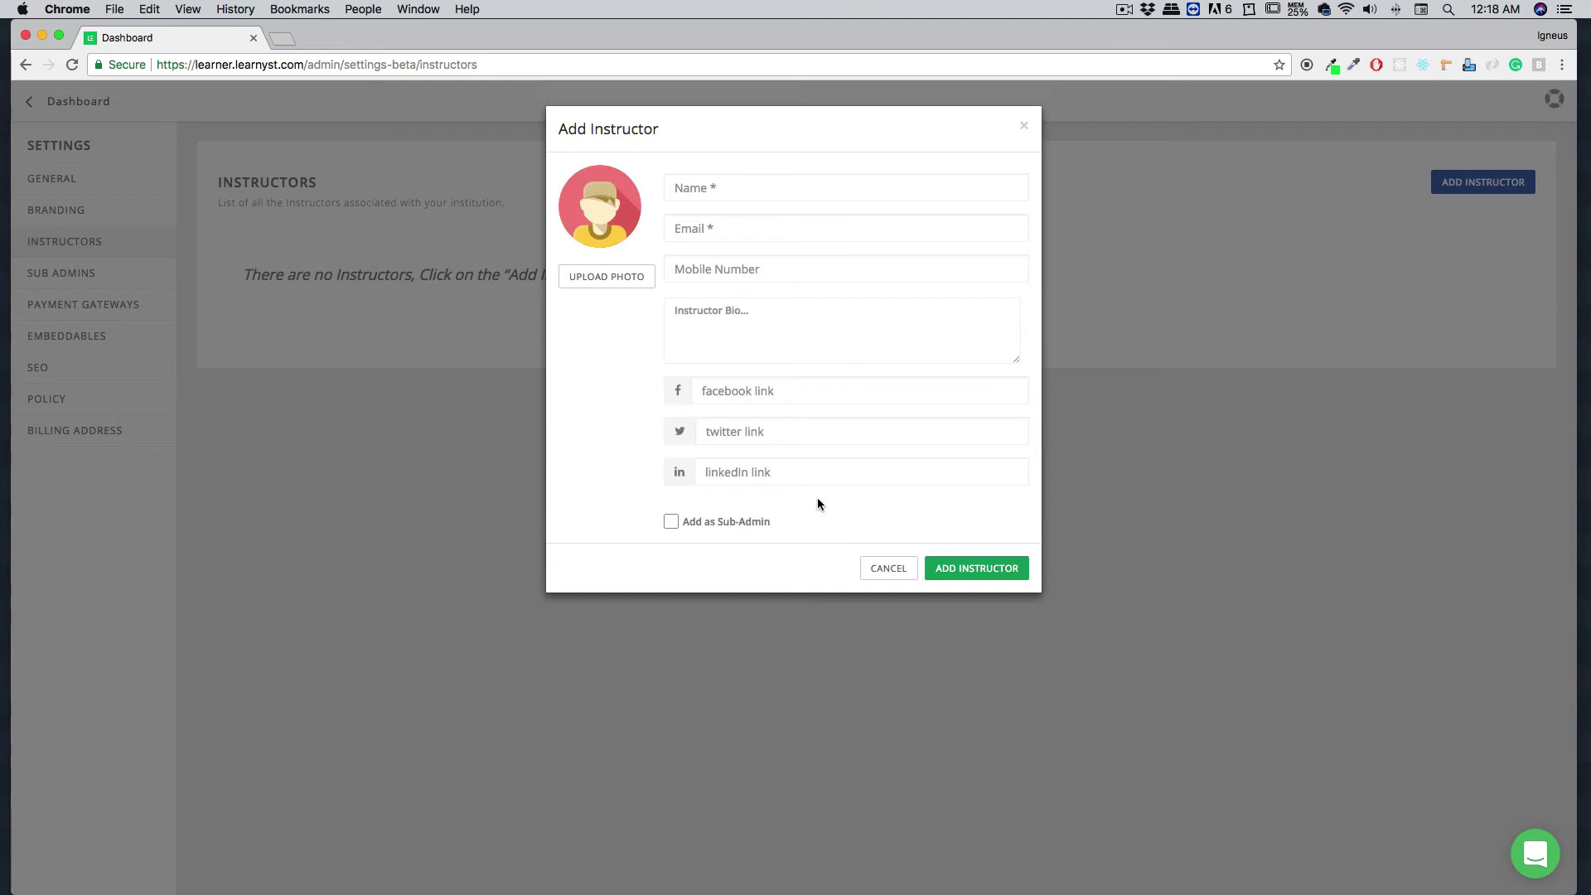
pyautogui.click(887, 568)
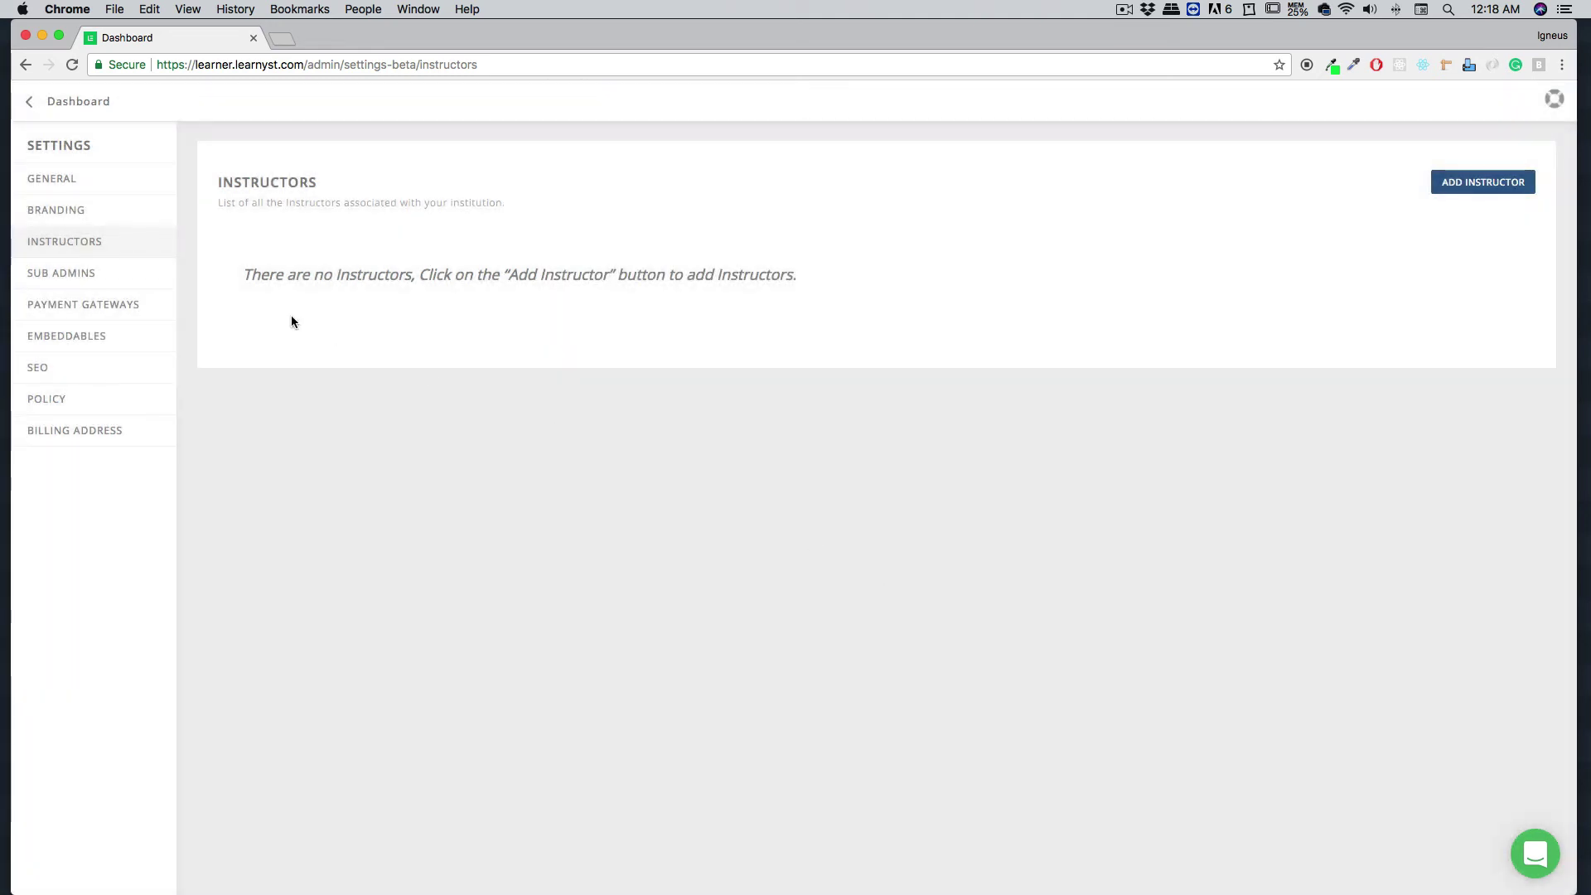
# Step: Check the Sub Admins settings, closing the Add Sub Admin form without adding anyone
pyautogui.click(98, 274)
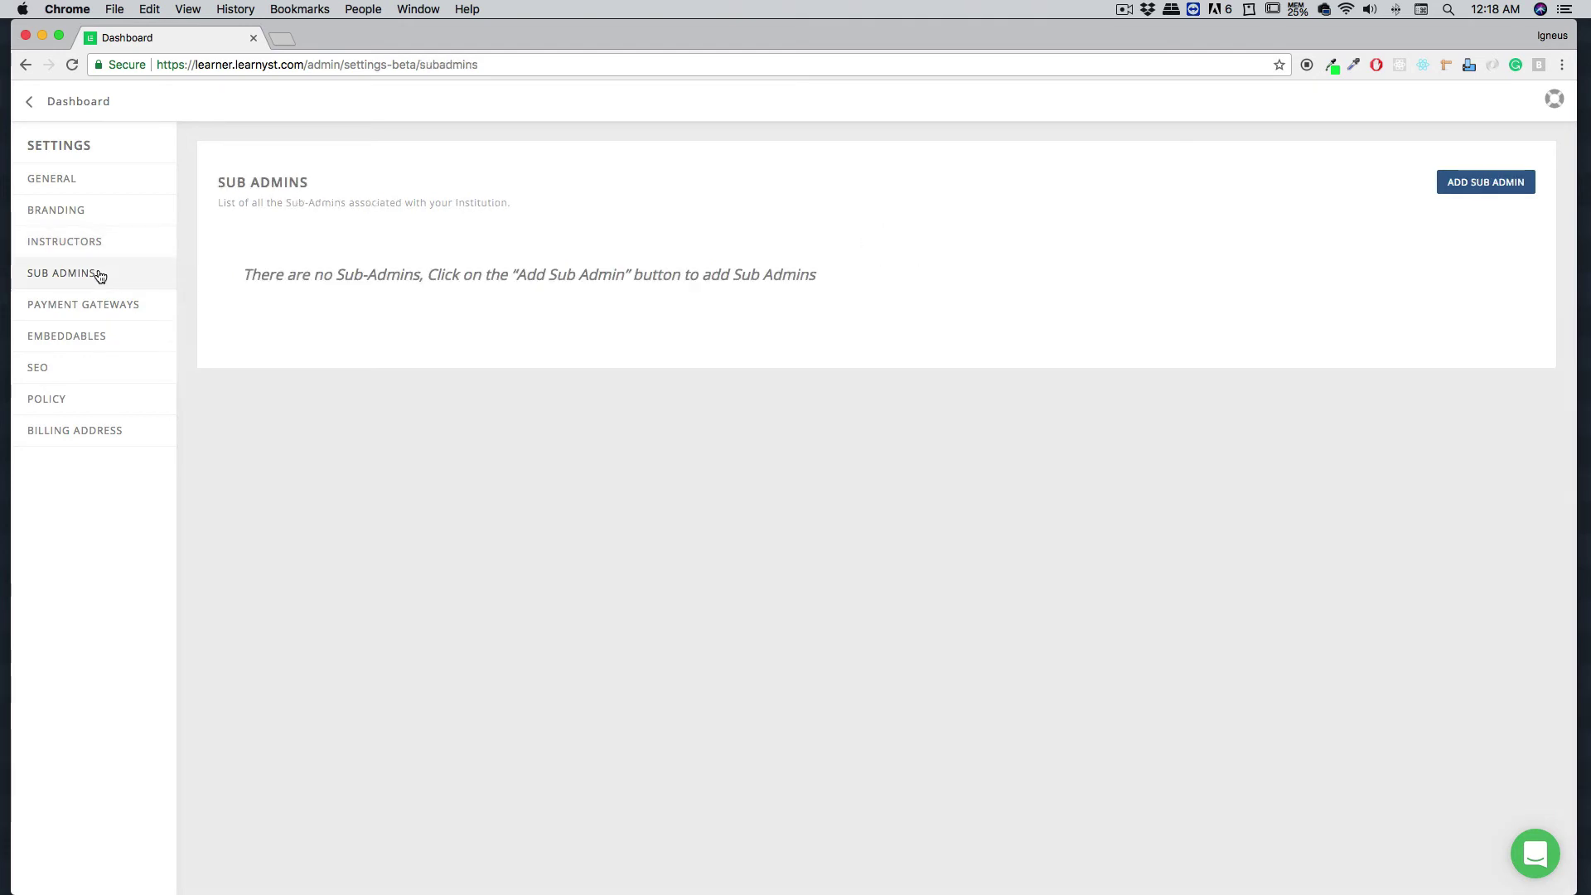
pyautogui.click(1483, 193)
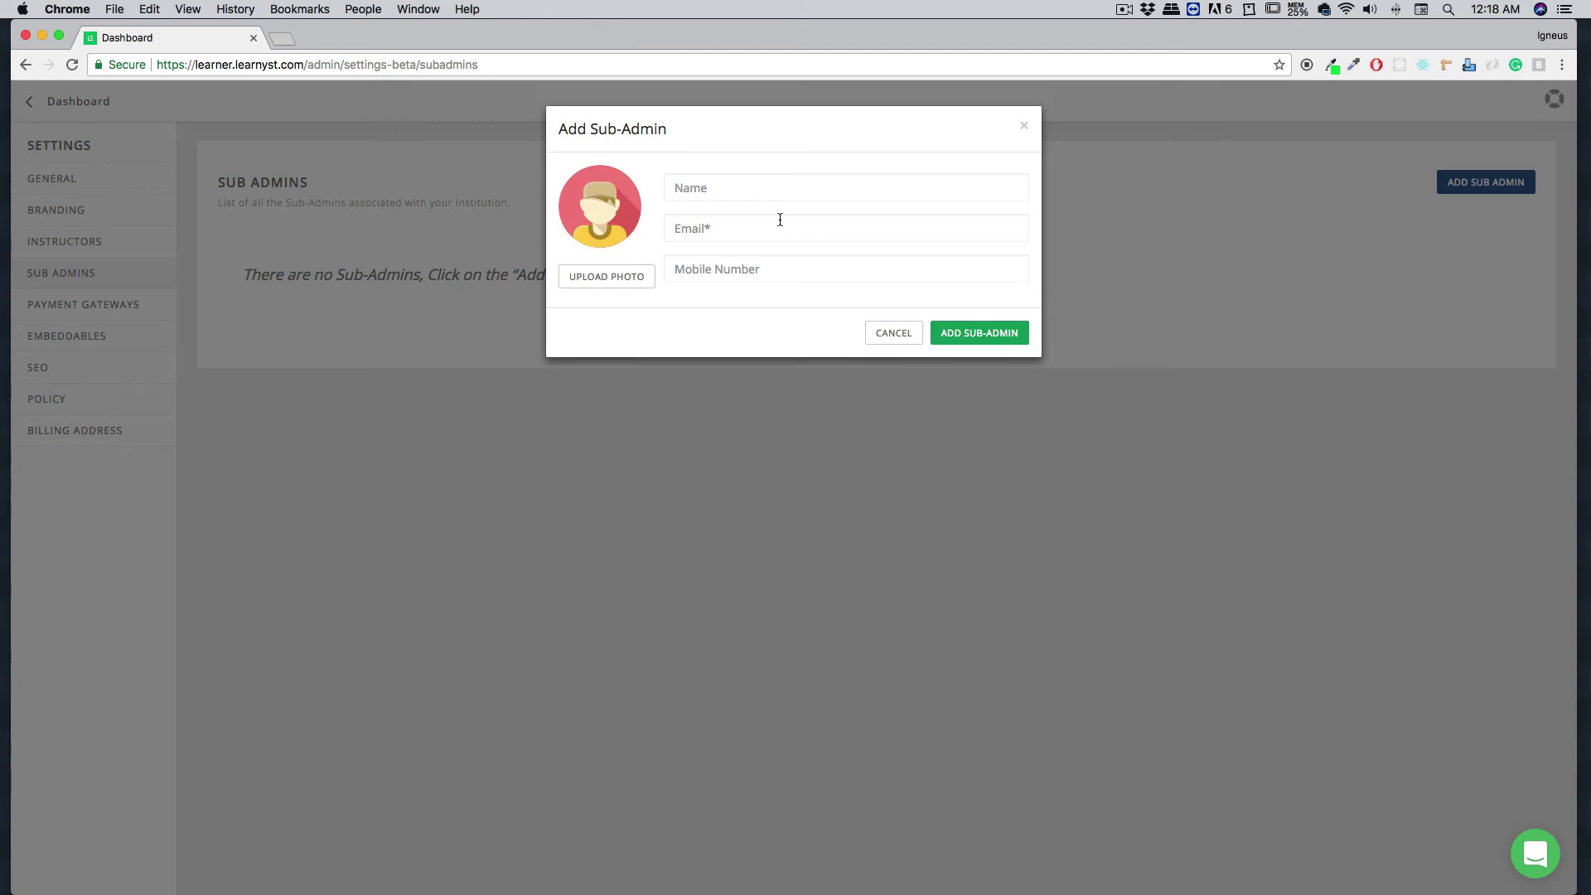
pyautogui.click(1024, 125)
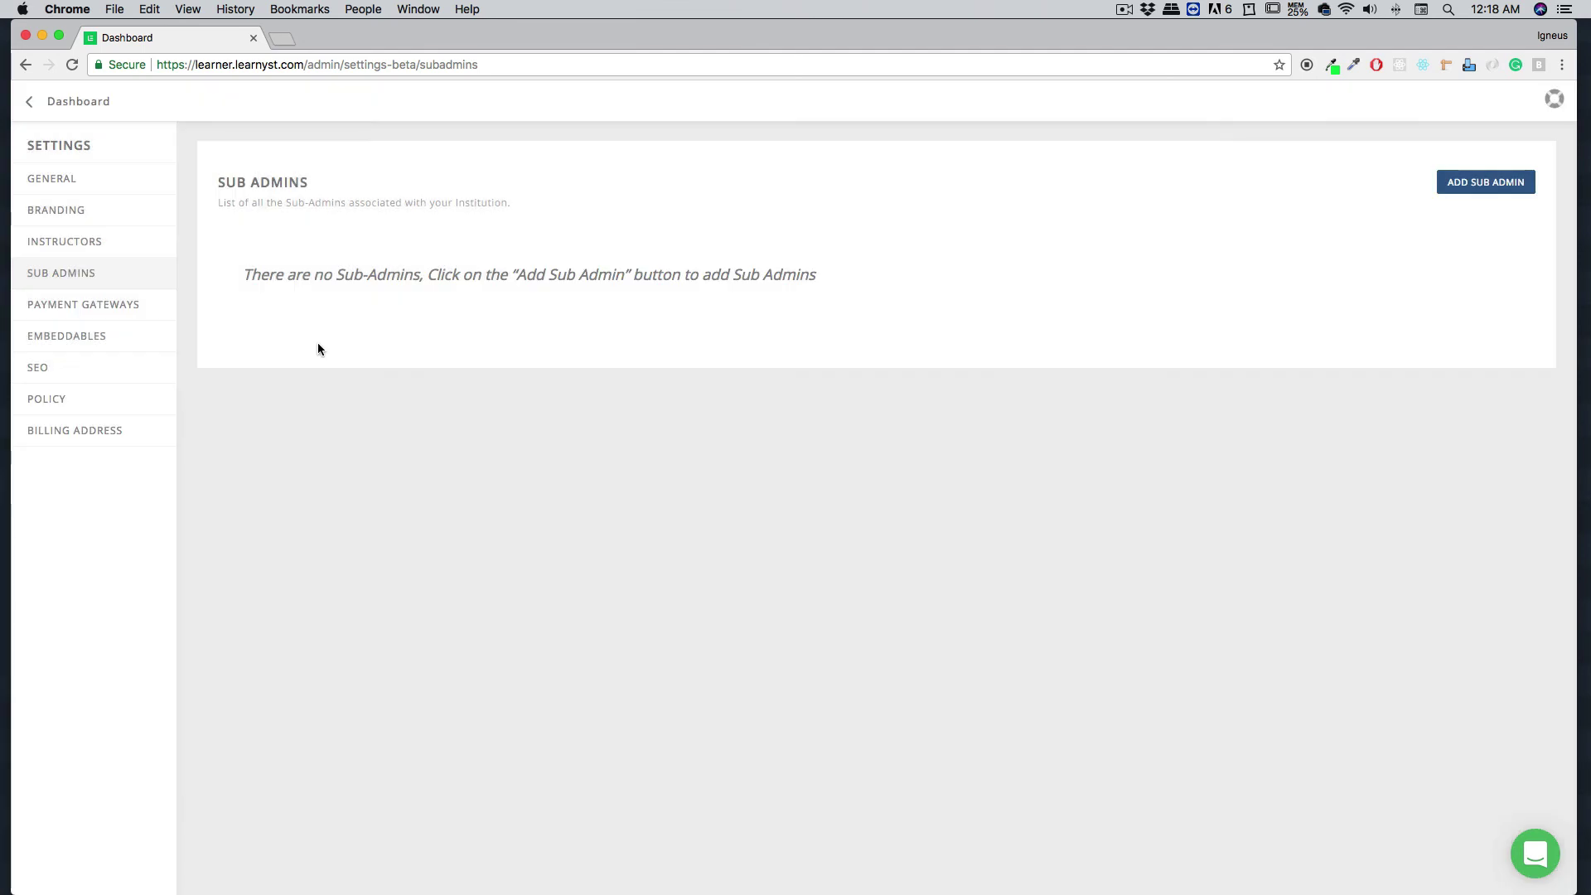
# Step: In Payment Gateways, change the currency to USD and save
pyautogui.click(137, 305)
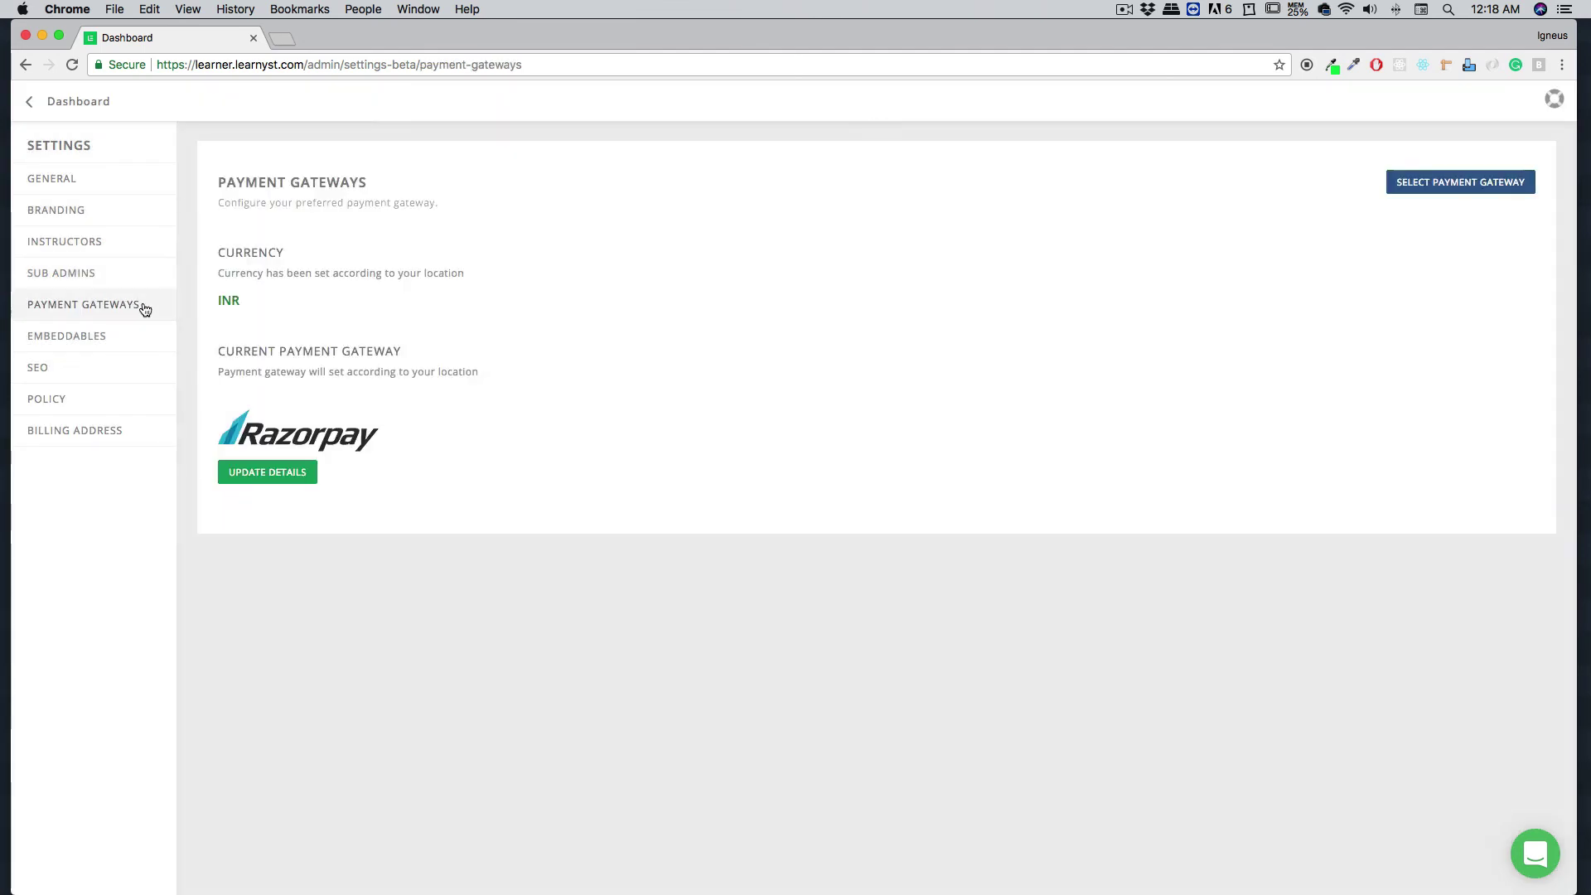
pyautogui.click(1448, 183)
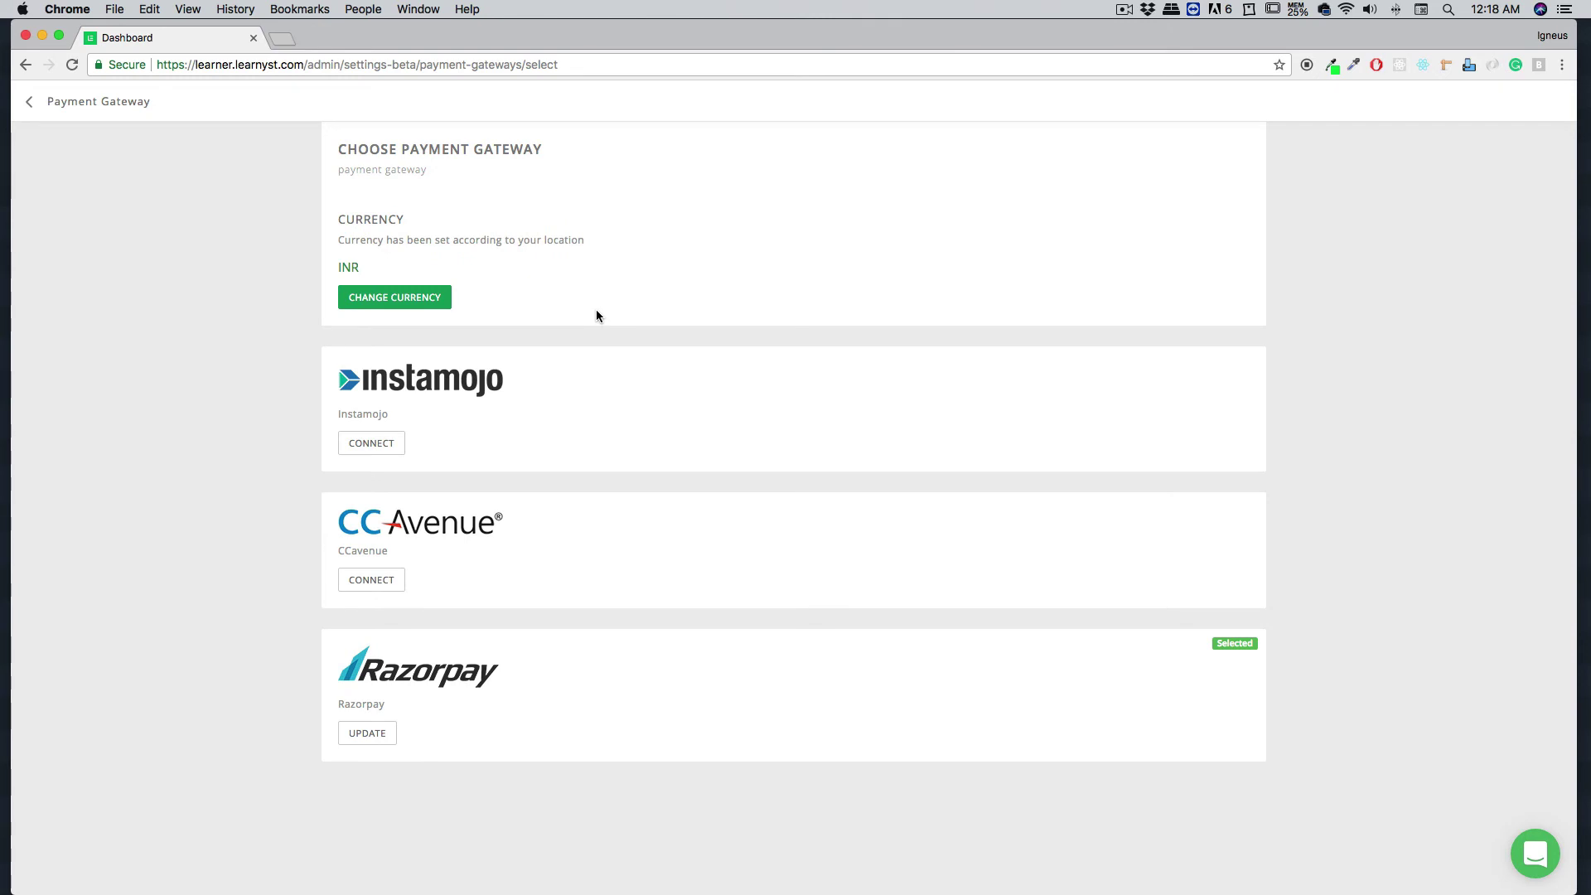
pyautogui.click(418, 296)
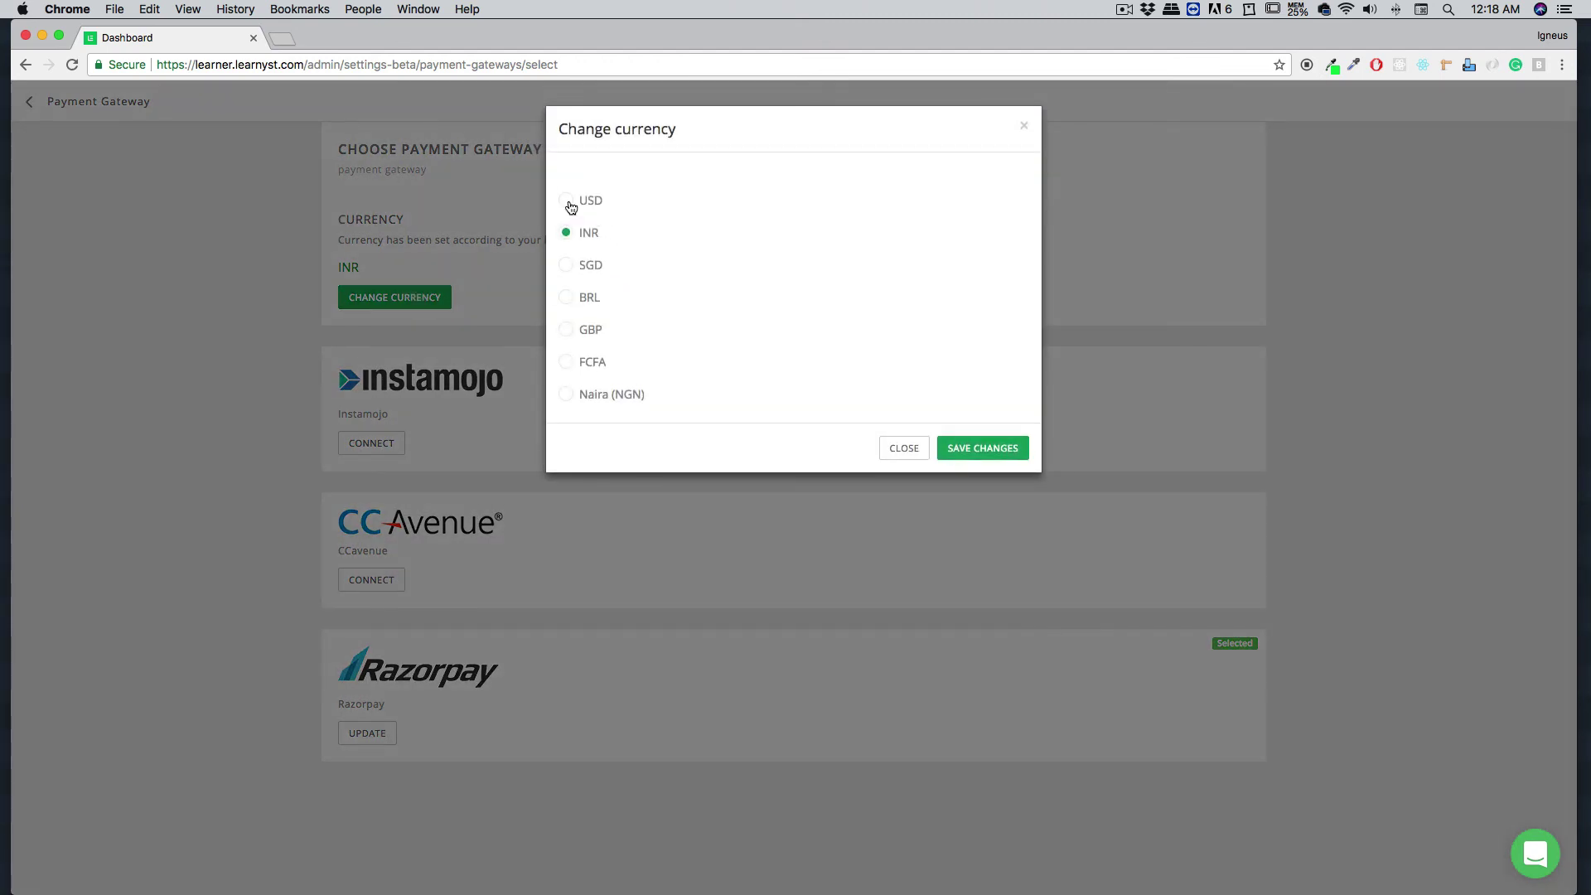
pyautogui.click(568, 201)
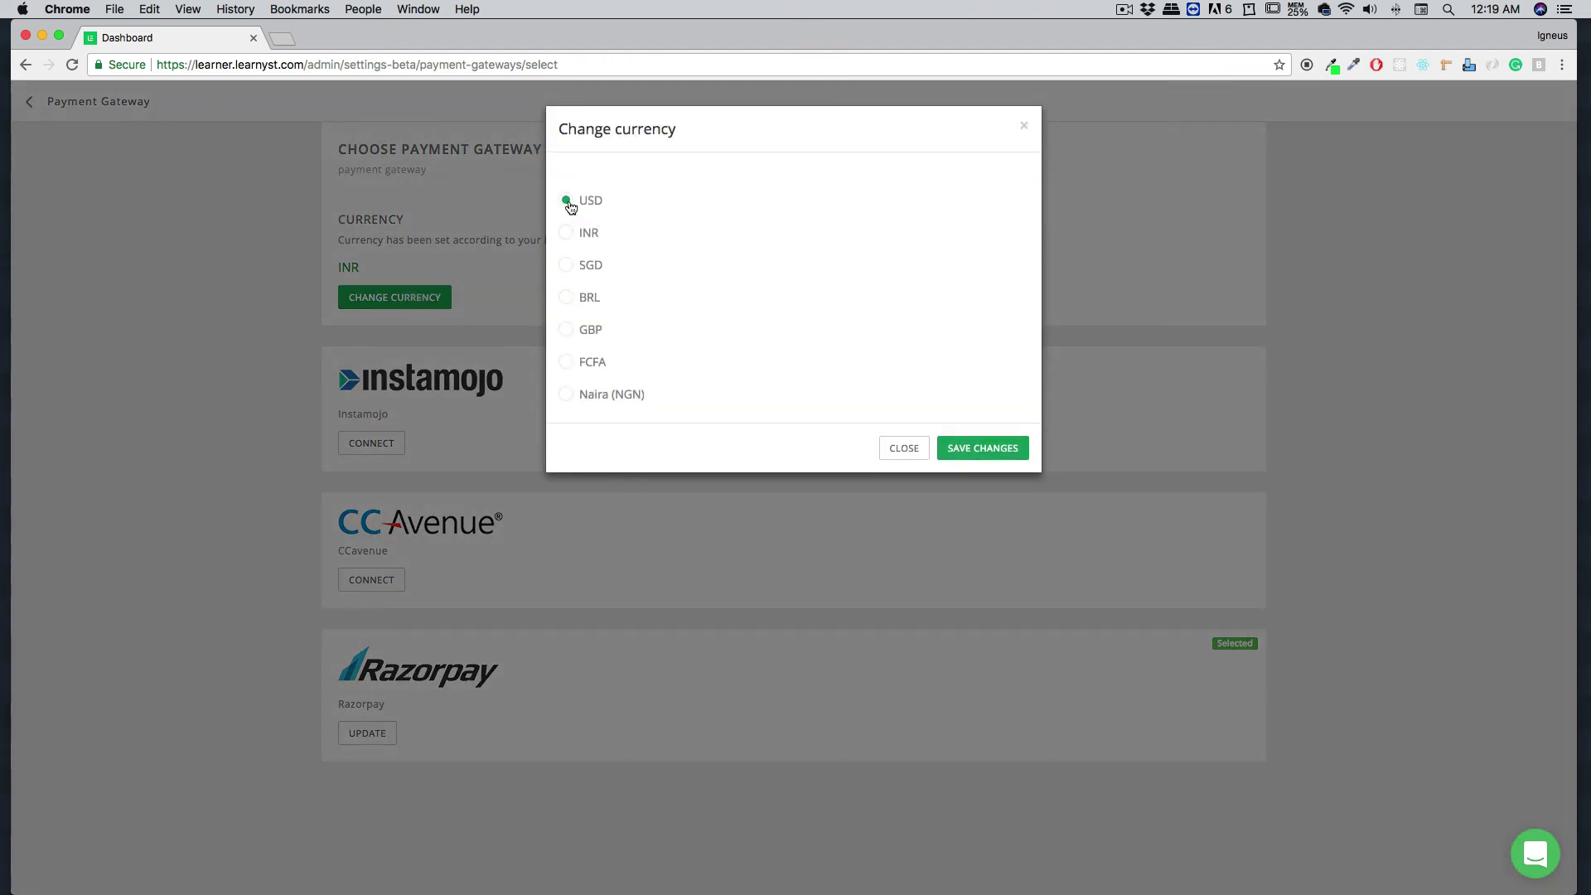
pyautogui.click(976, 448)
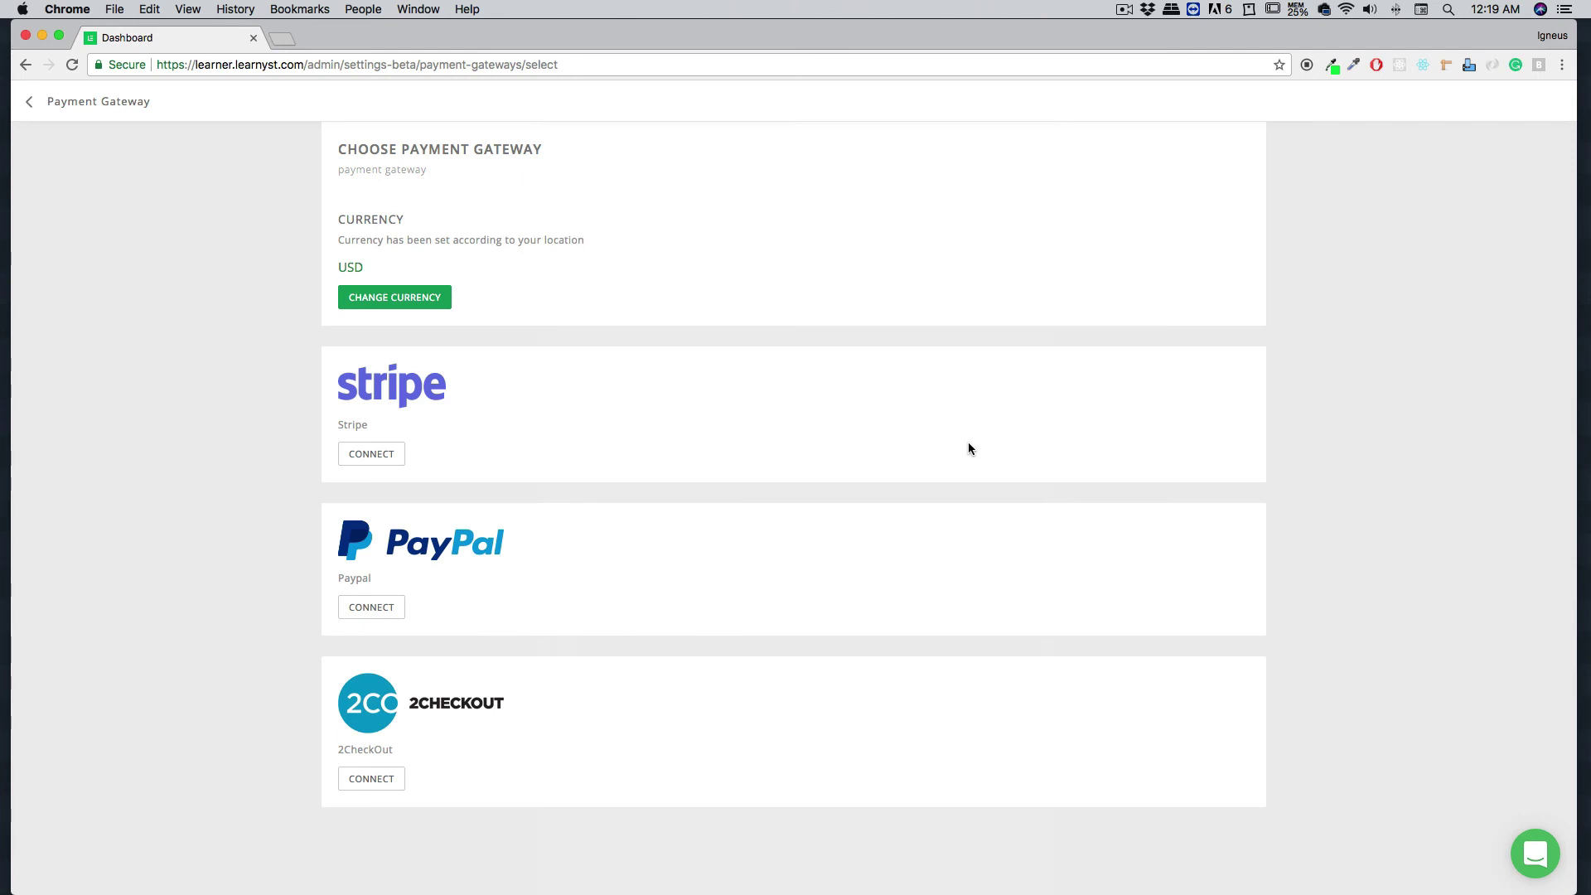
# Step: Switch the currency back to INR, save, and return to the gateways overview
pyautogui.click(418, 298)
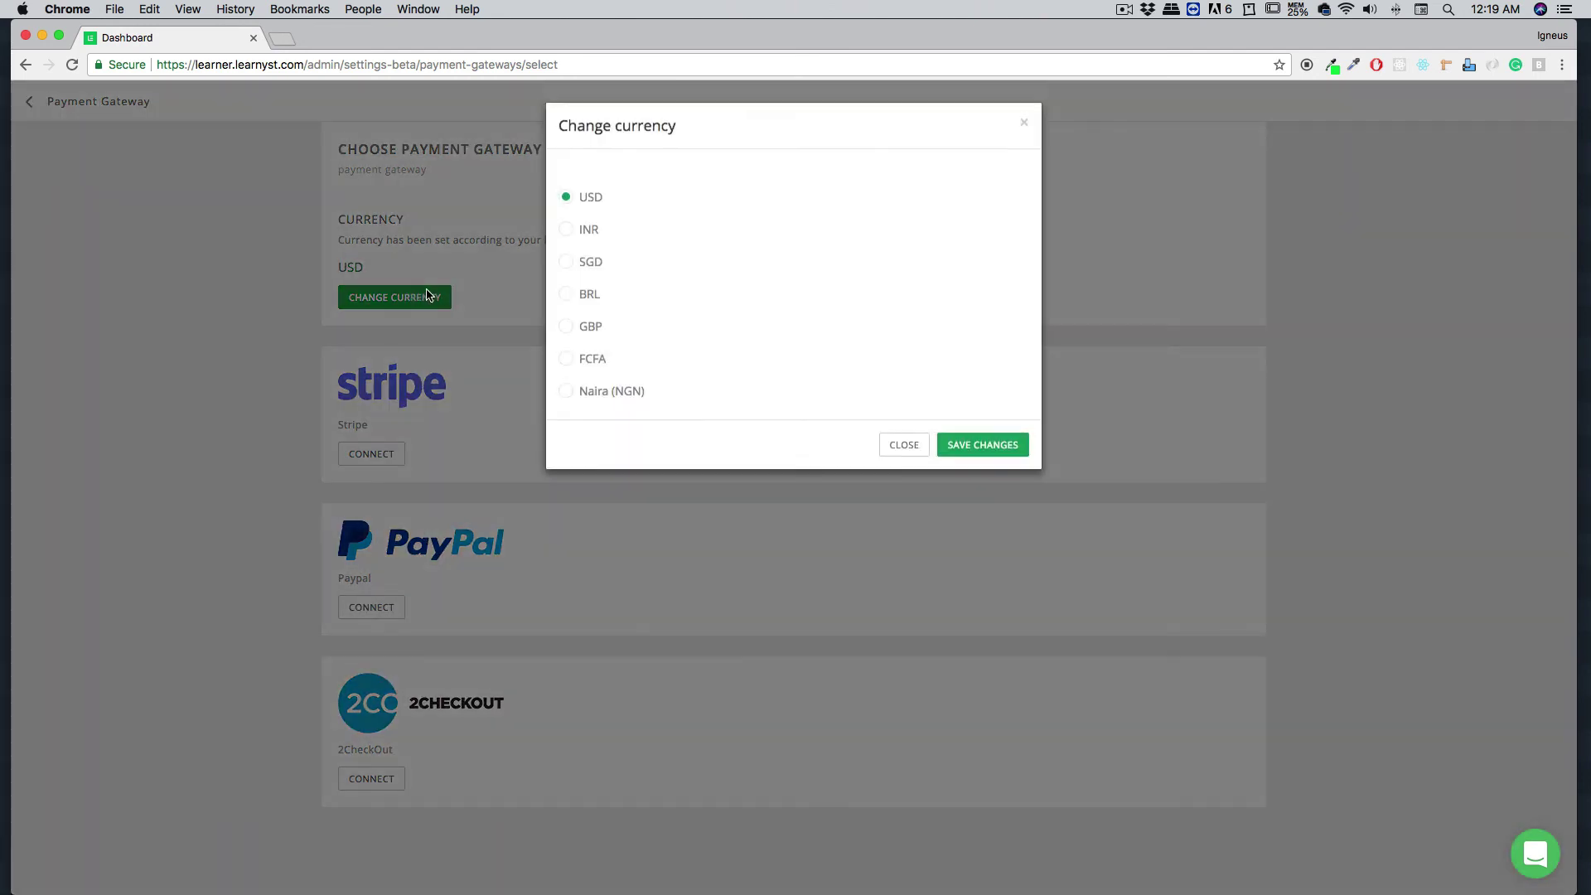
pyautogui.click(572, 238)
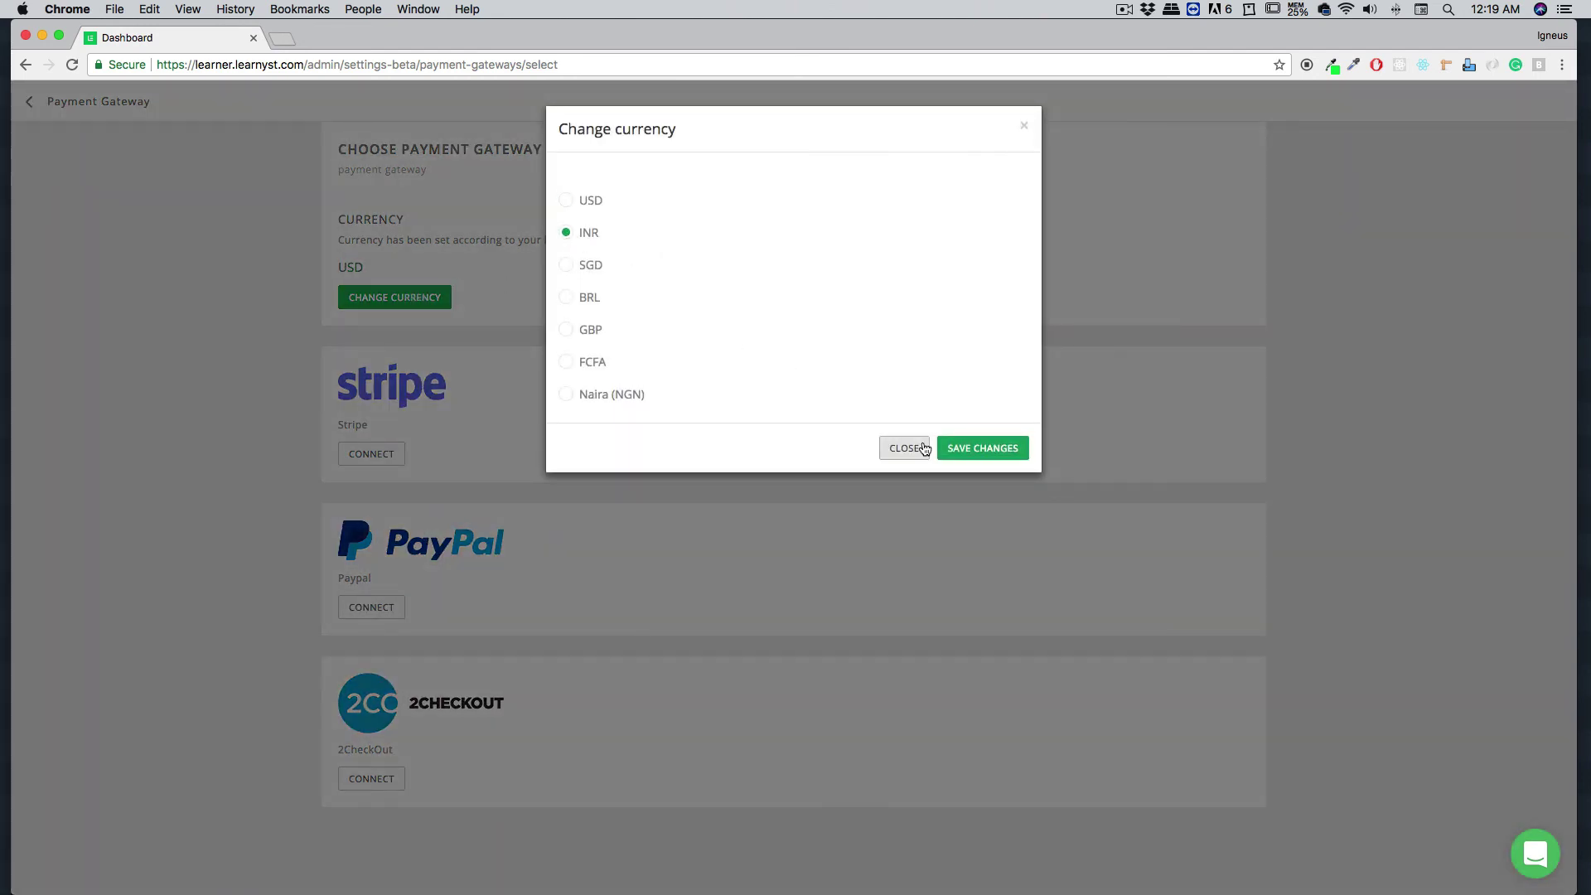
pyautogui.click(984, 450)
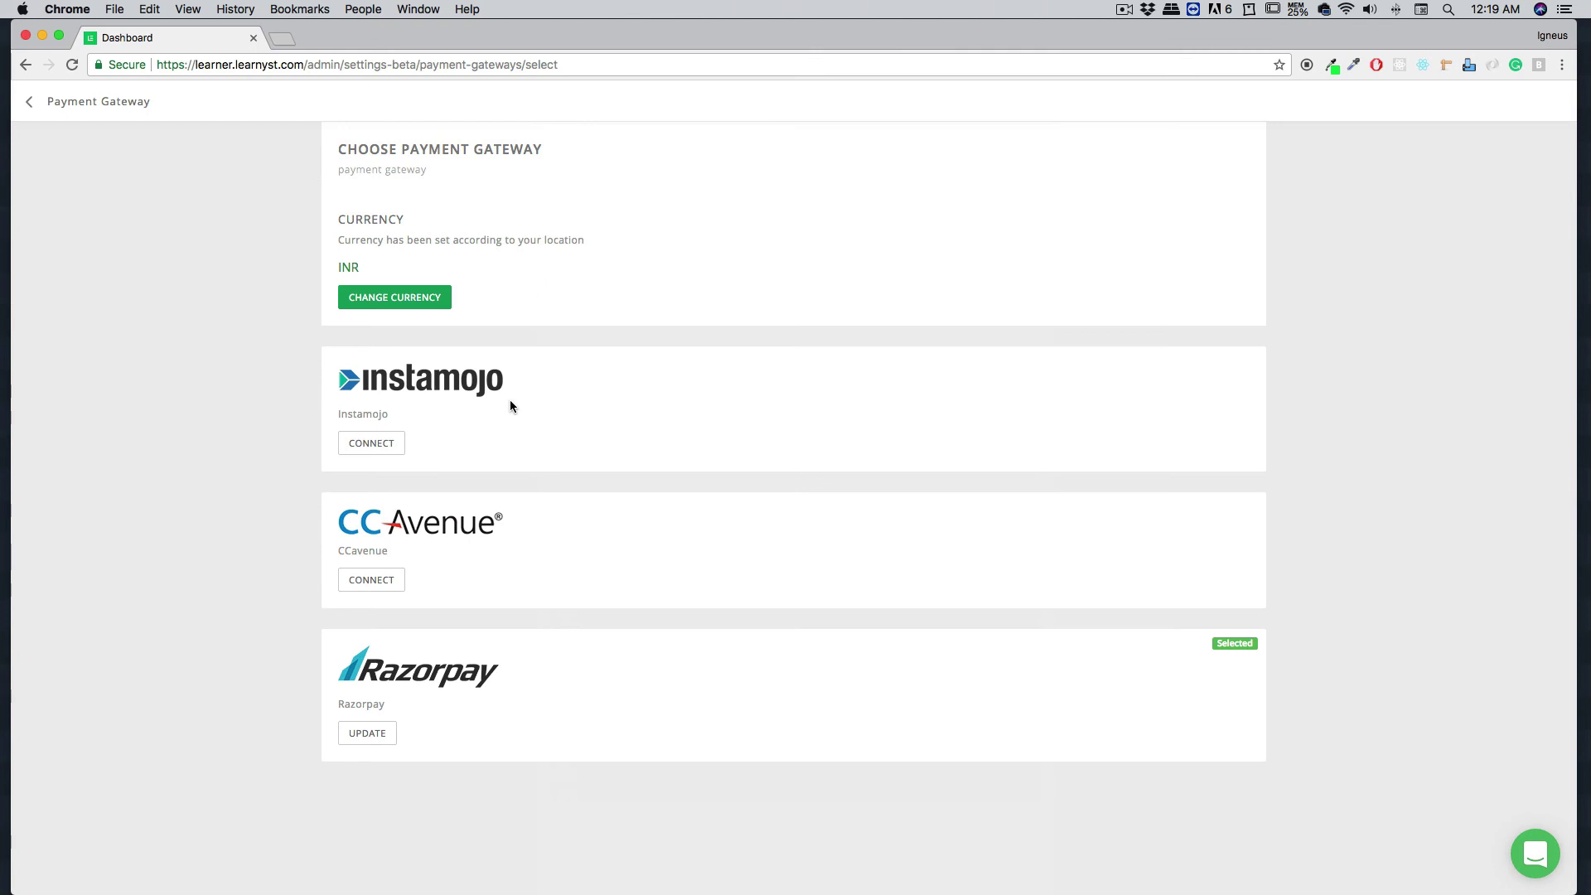
pyautogui.click(29, 101)
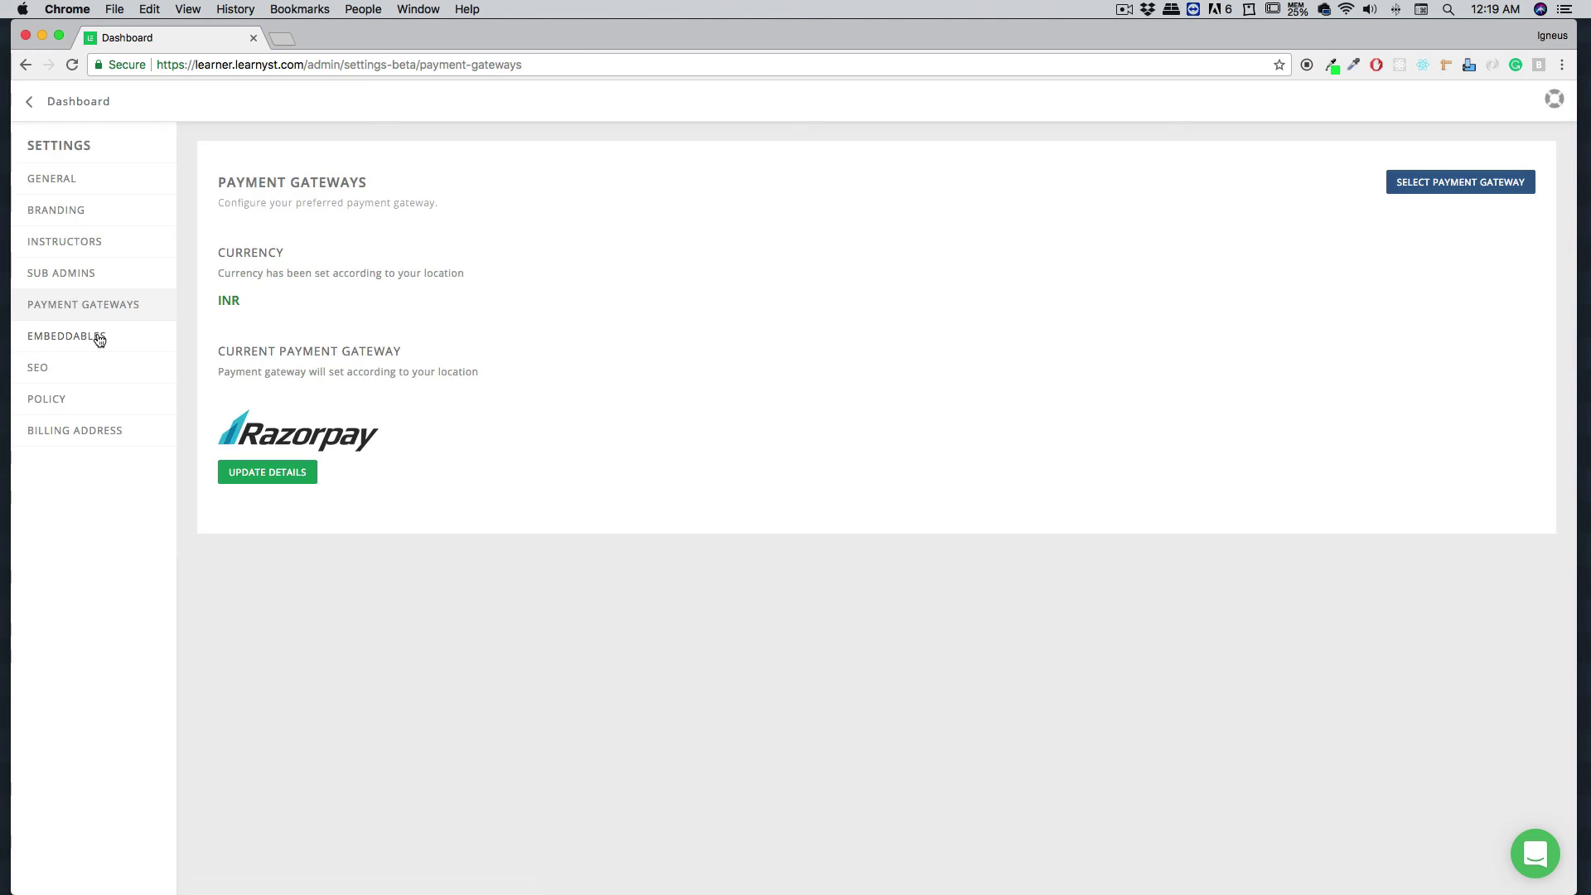
# Step: View the Embeddables and SEO settings, then the Policy page with its four policy pages
pyautogui.click(99, 338)
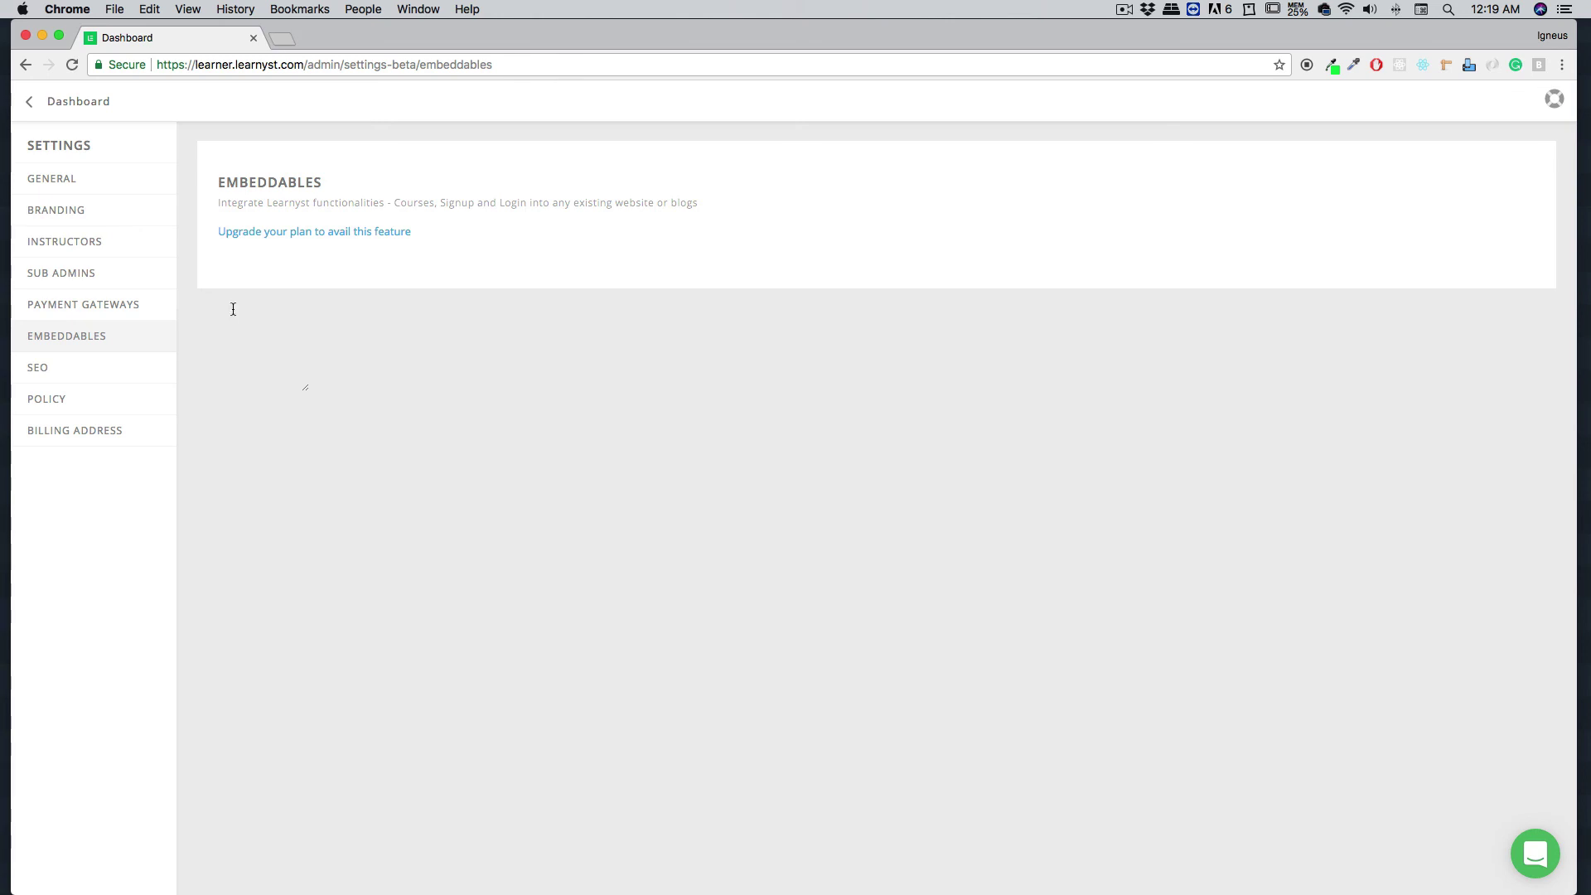
pyautogui.click(83, 373)
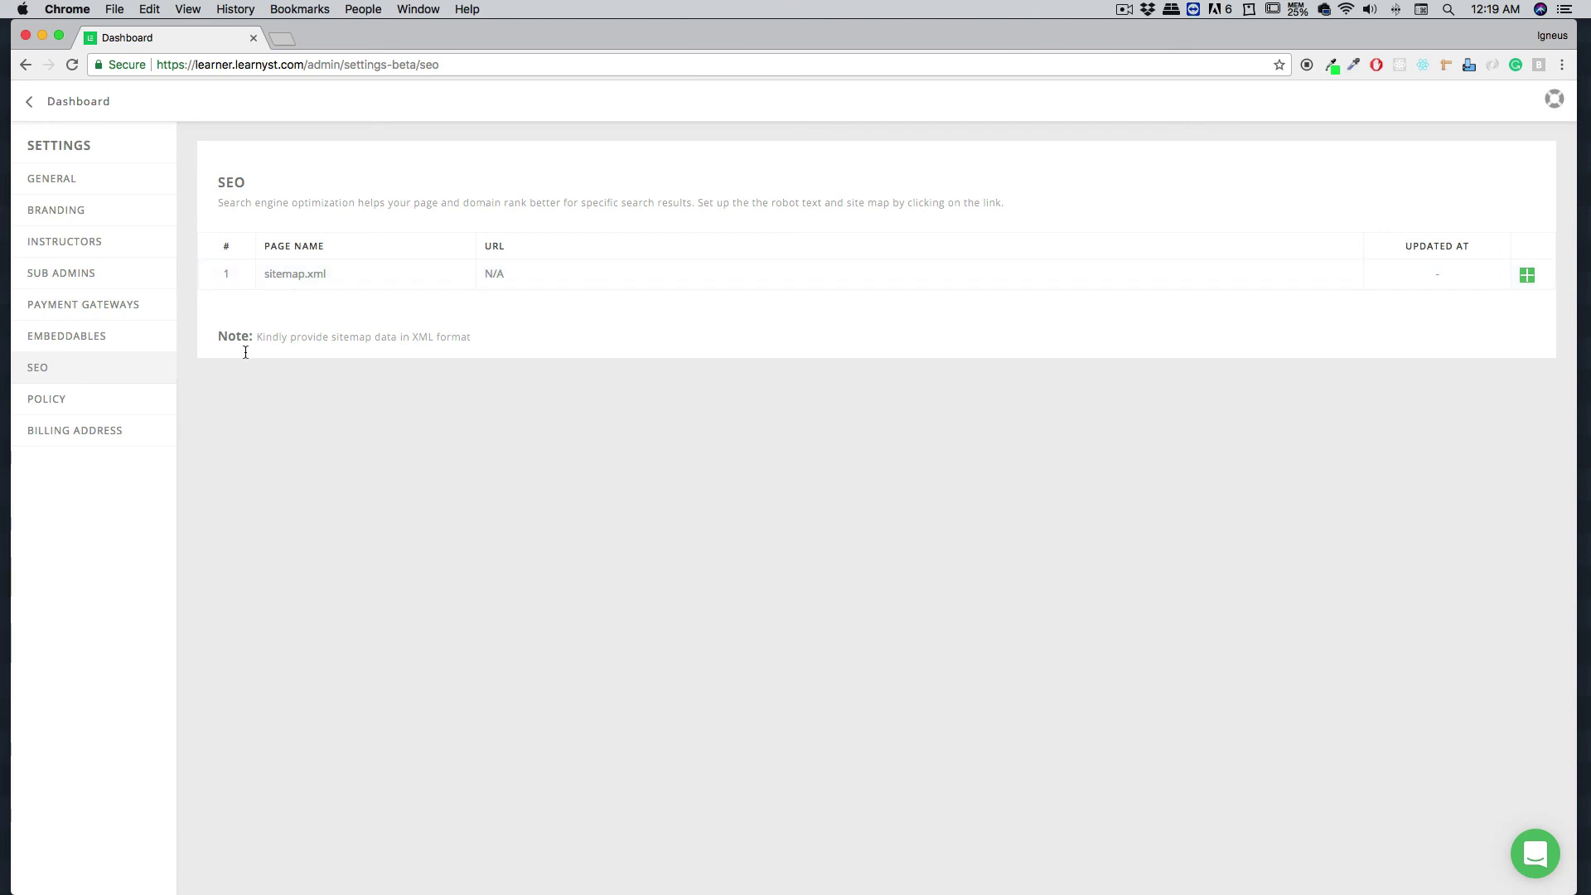
pyautogui.click(79, 402)
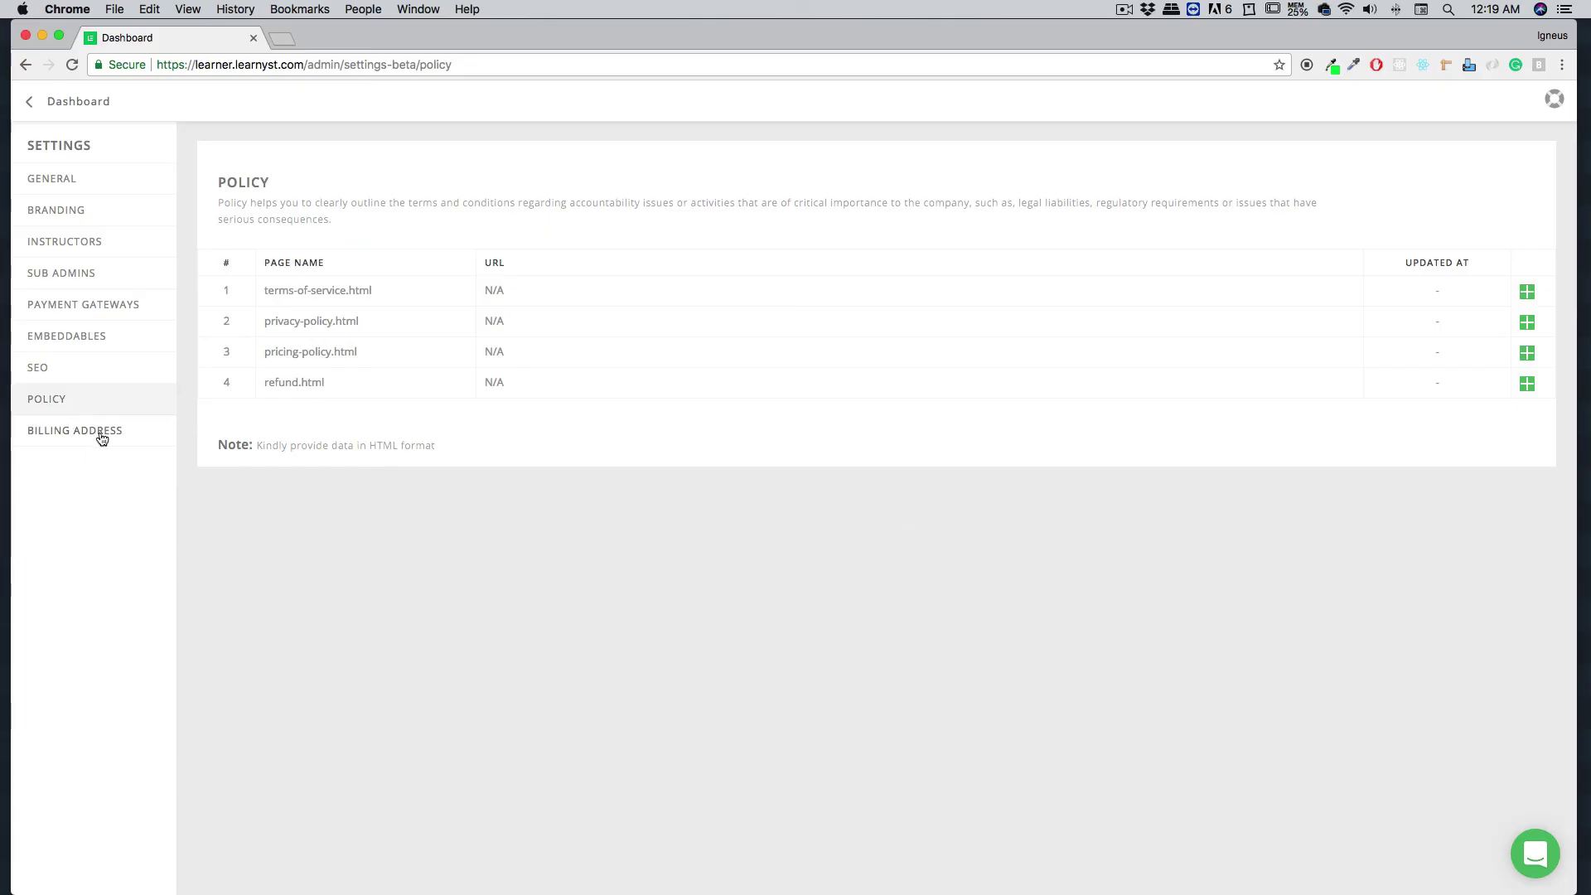
# Step: Open Billing Address and scroll through its empty business and address fields
pyautogui.click(100, 433)
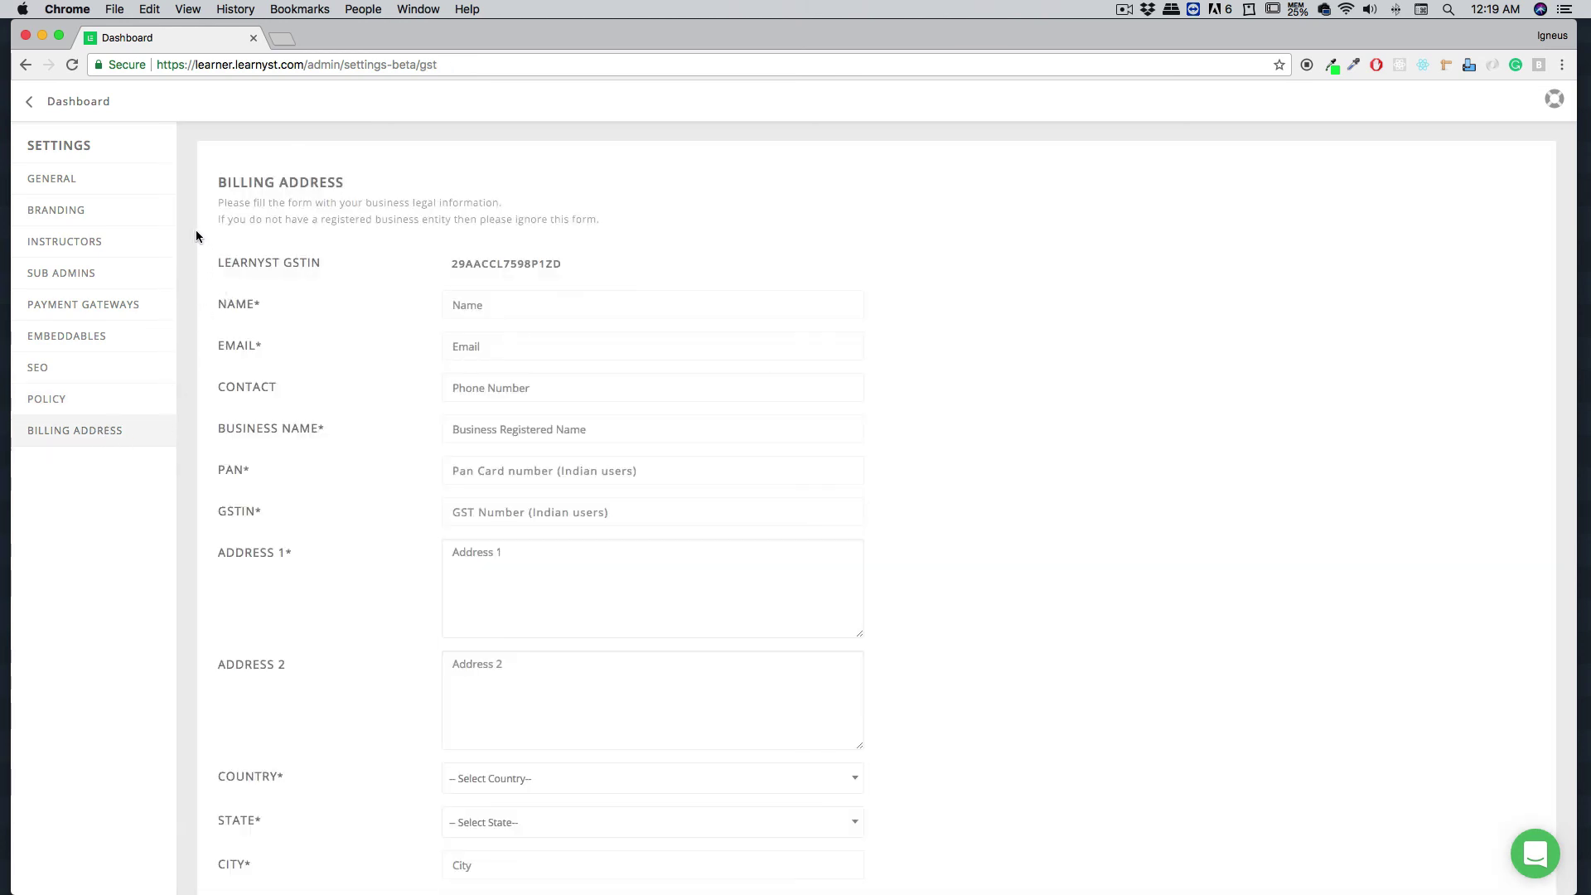
pyautogui.scroll(-3, 197, 236)
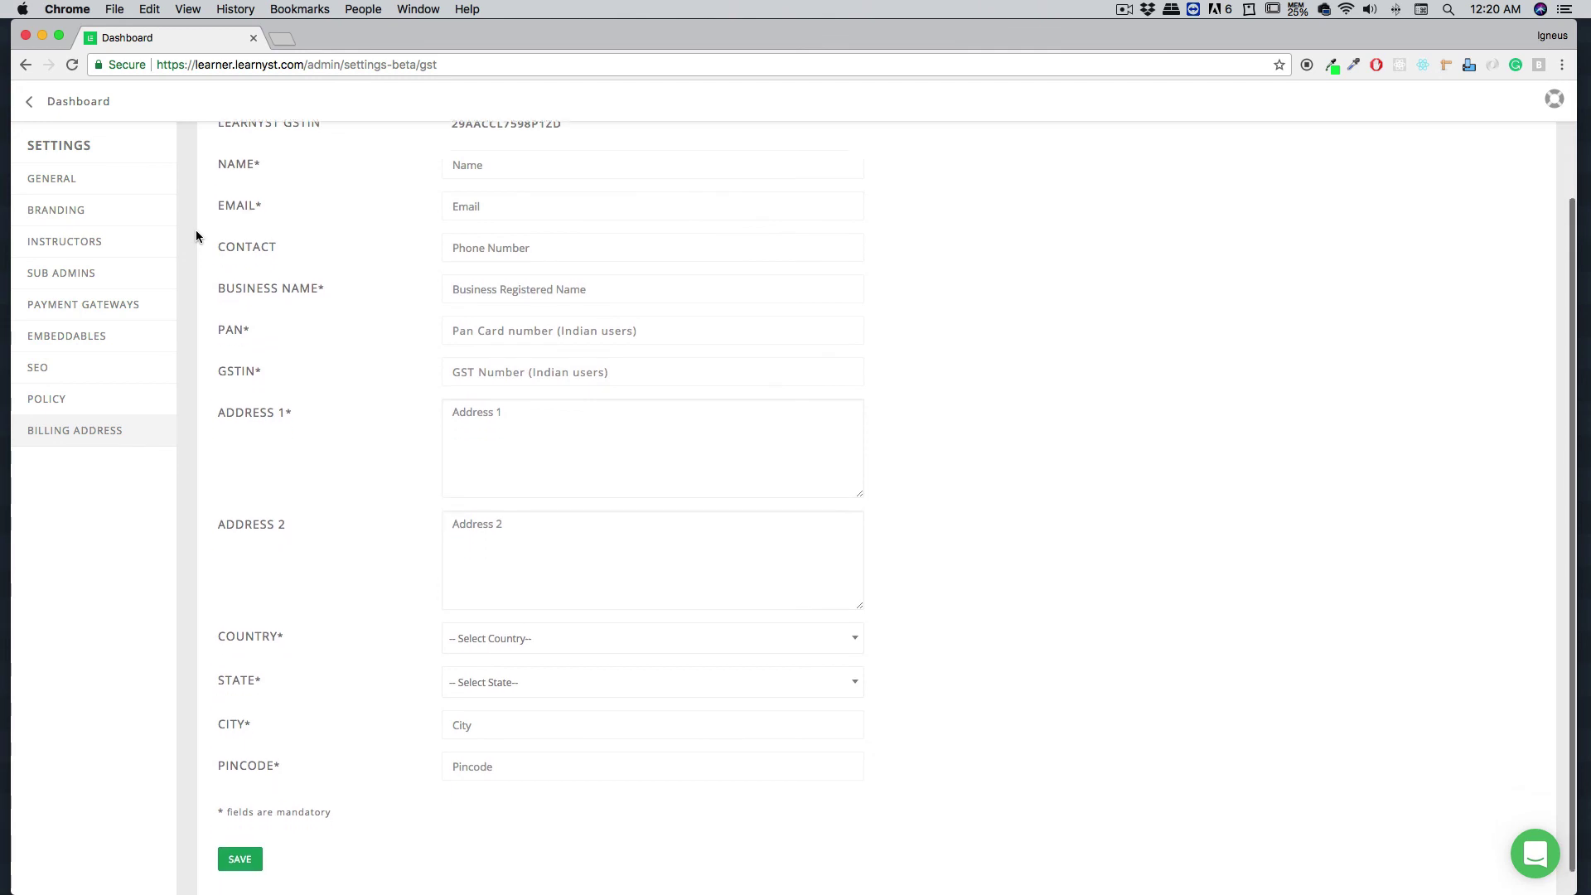
pyautogui.scroll(-2, 196, 236)
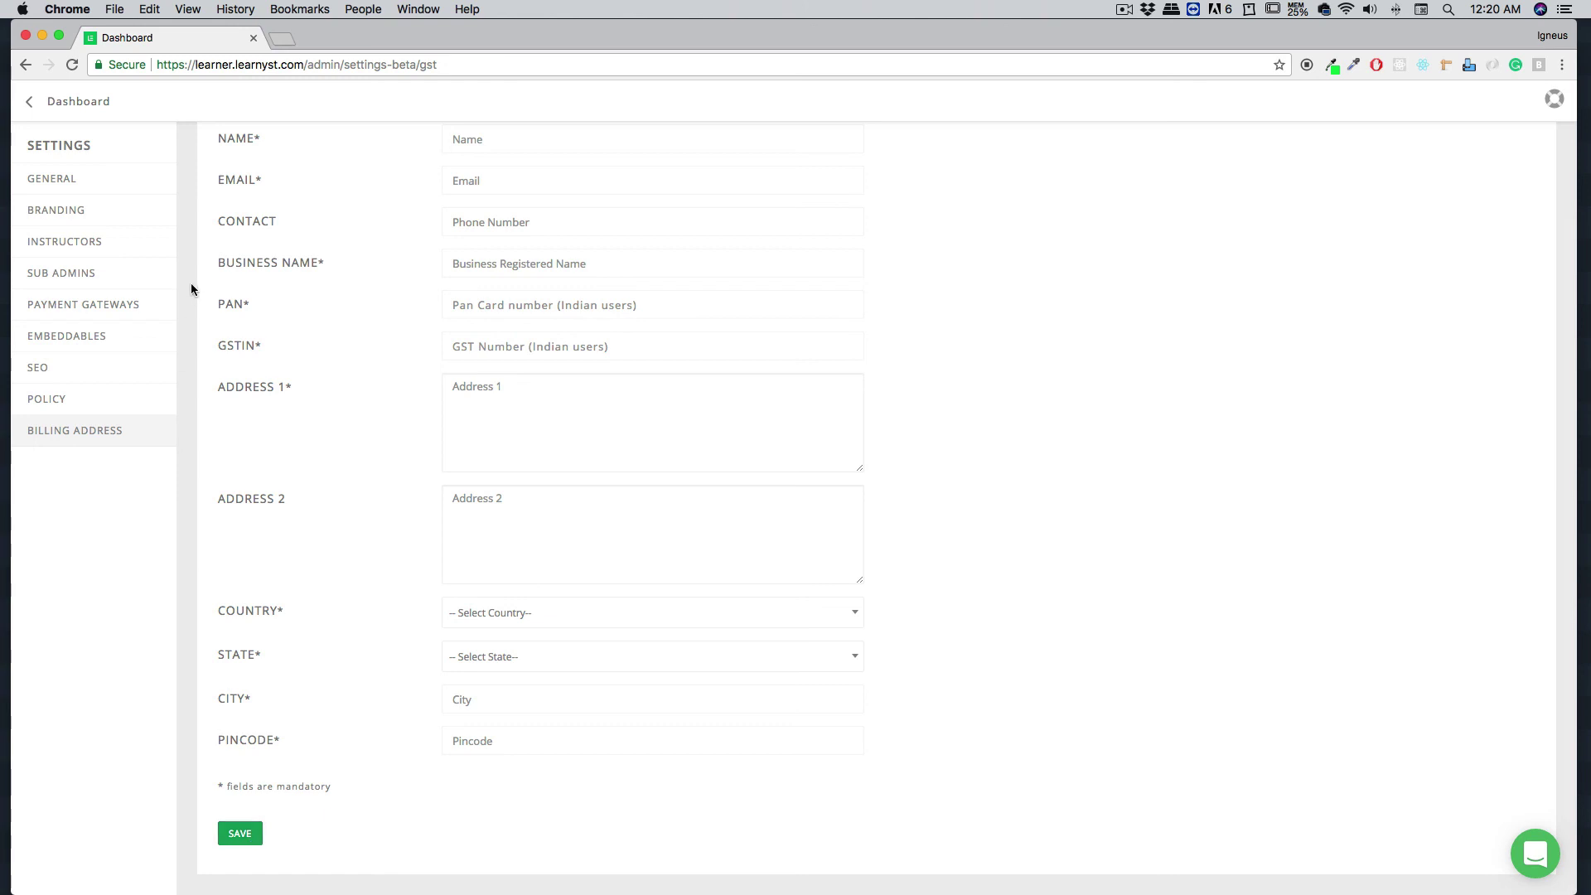
# Step: Go back to the admin dashboard showing ₹0 sales, 0 courses and 0 learners
pyautogui.click(83, 103)
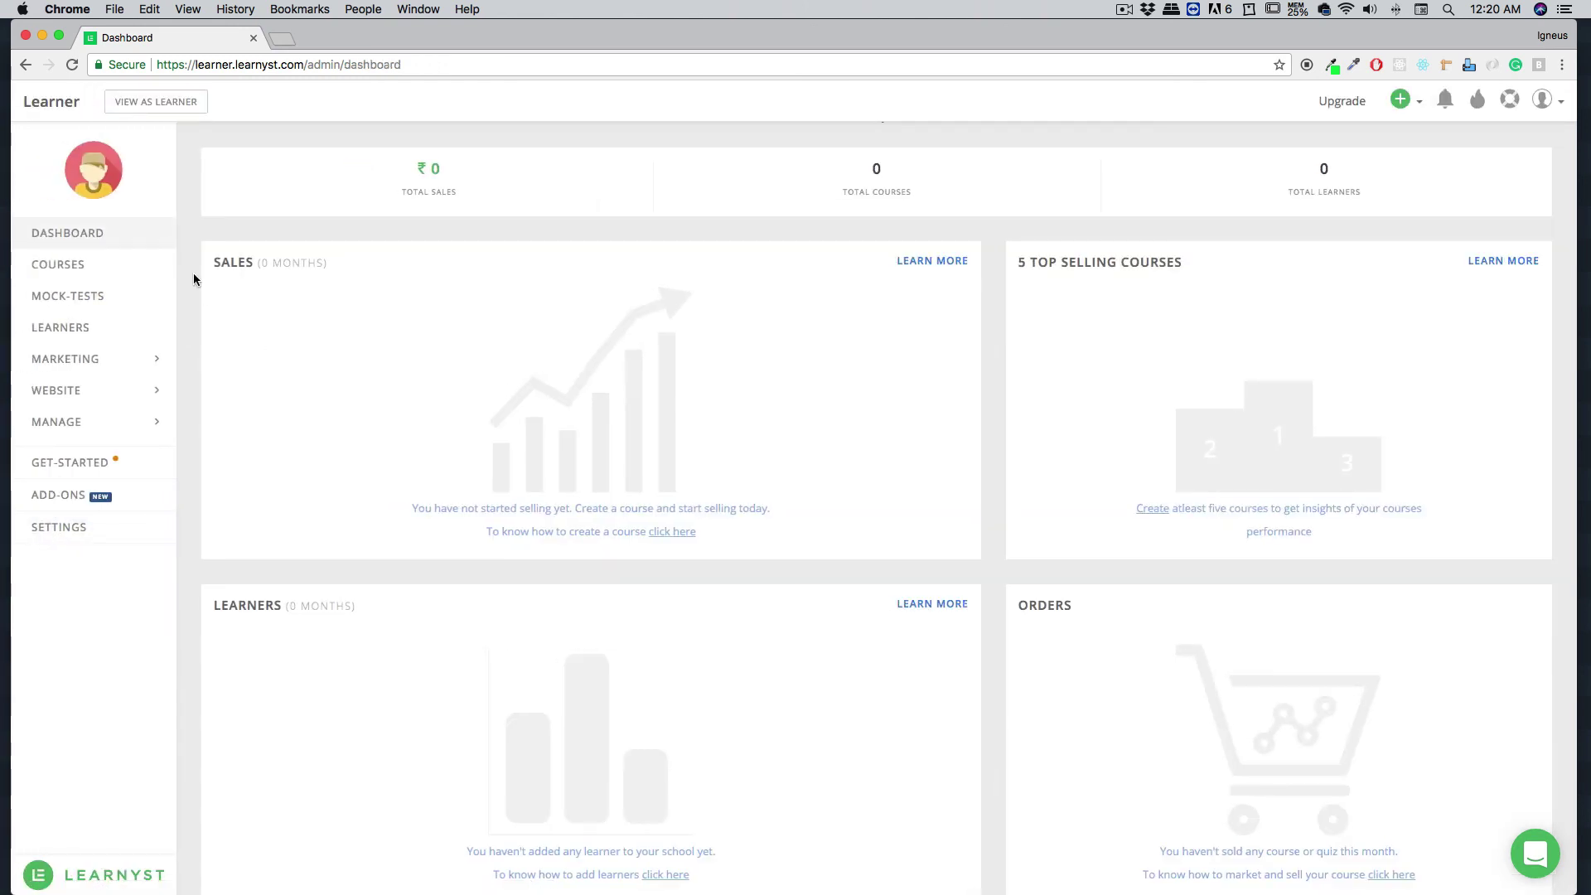